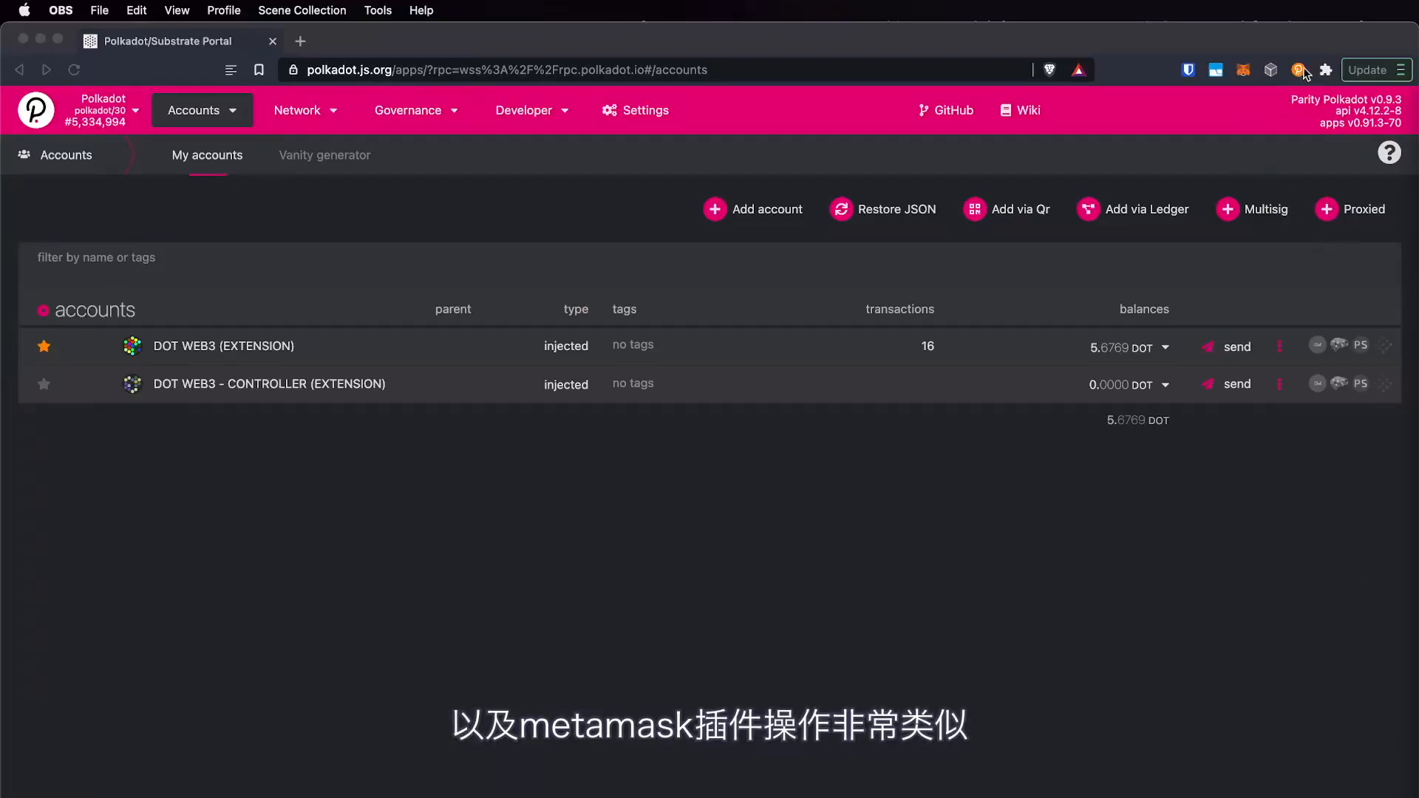
# - Start creating a new account in the polkadot{.js} extension, highlight the generated mnemonic seed and confirm it has been saved safely
pyautogui.click(1301, 74)
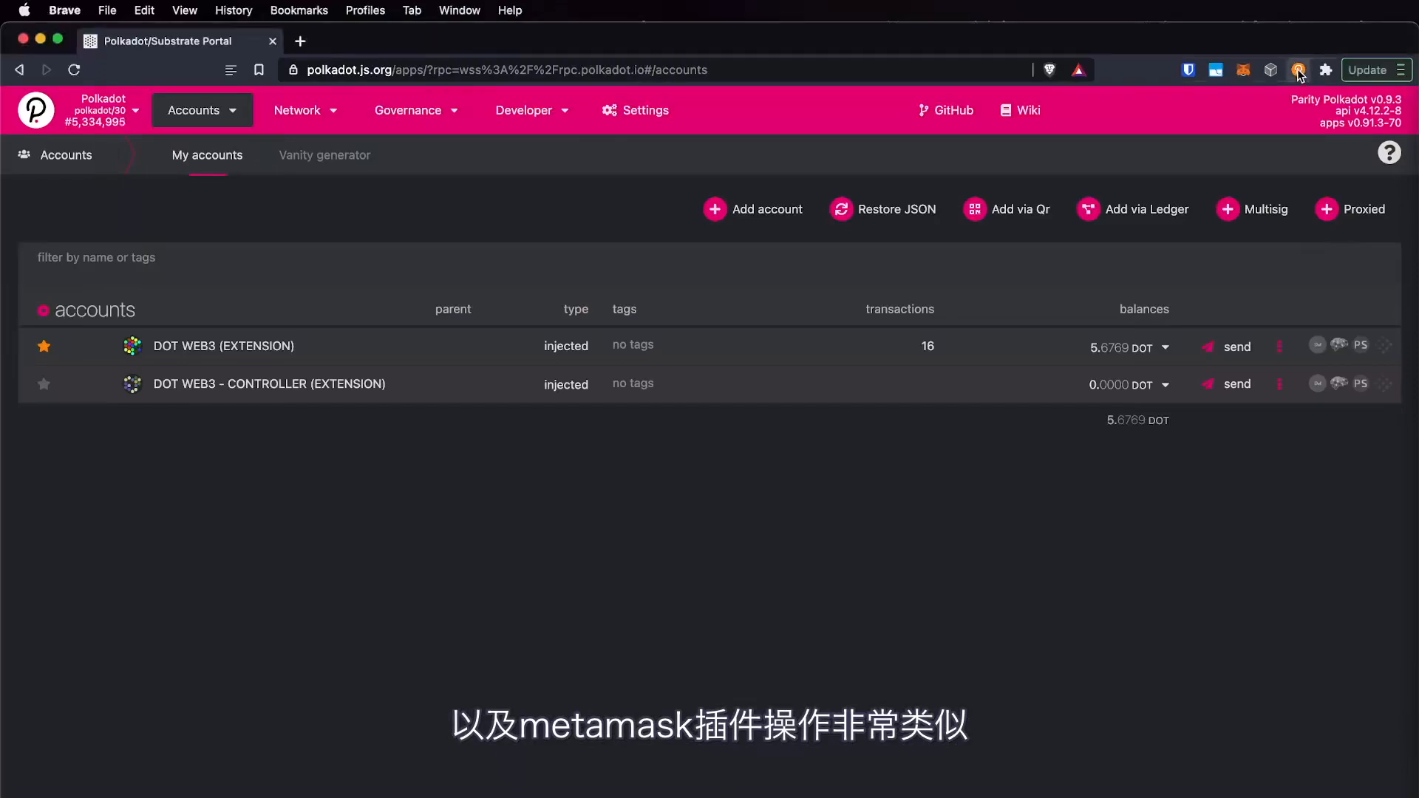
pyautogui.click(1299, 70)
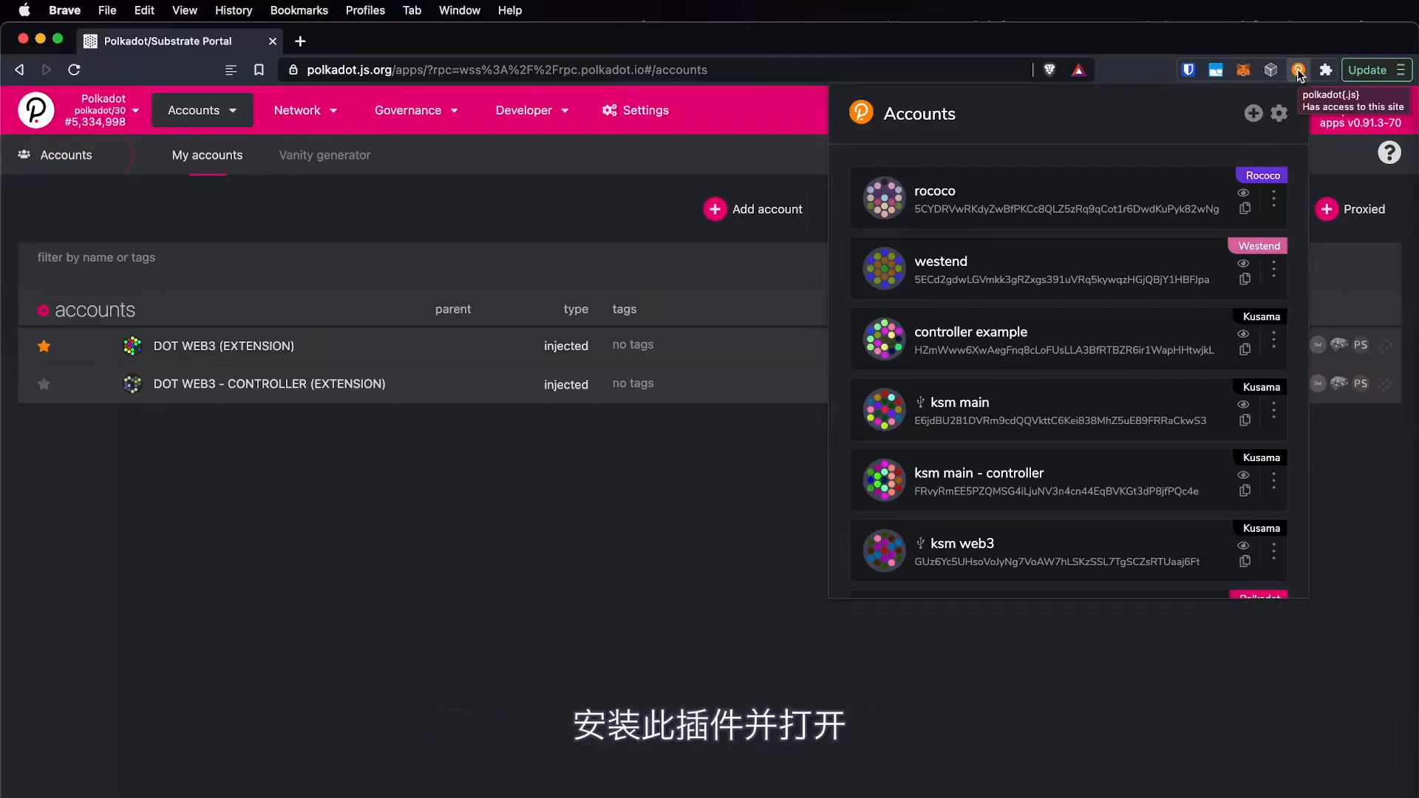
pyautogui.click(1254, 115)
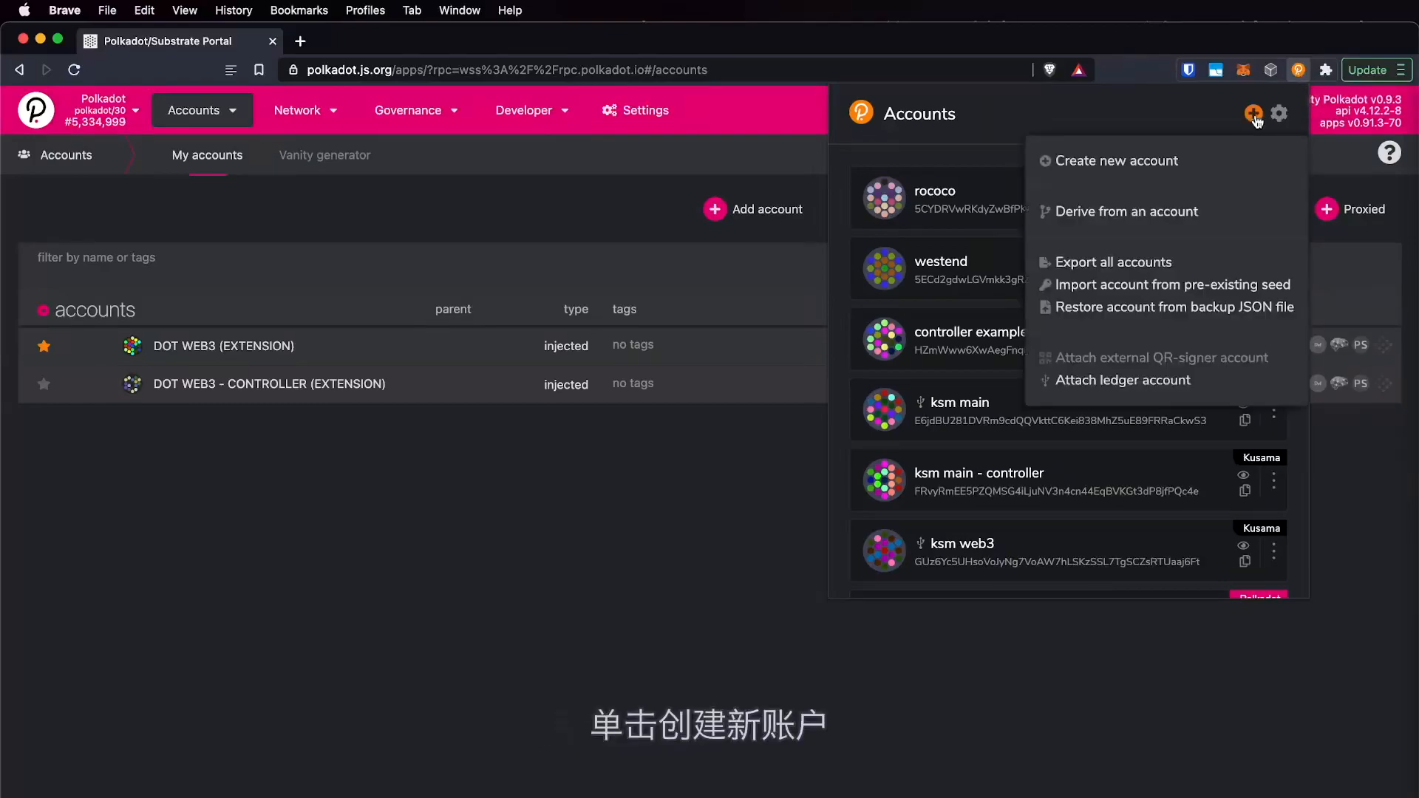
pyautogui.click(1163, 164)
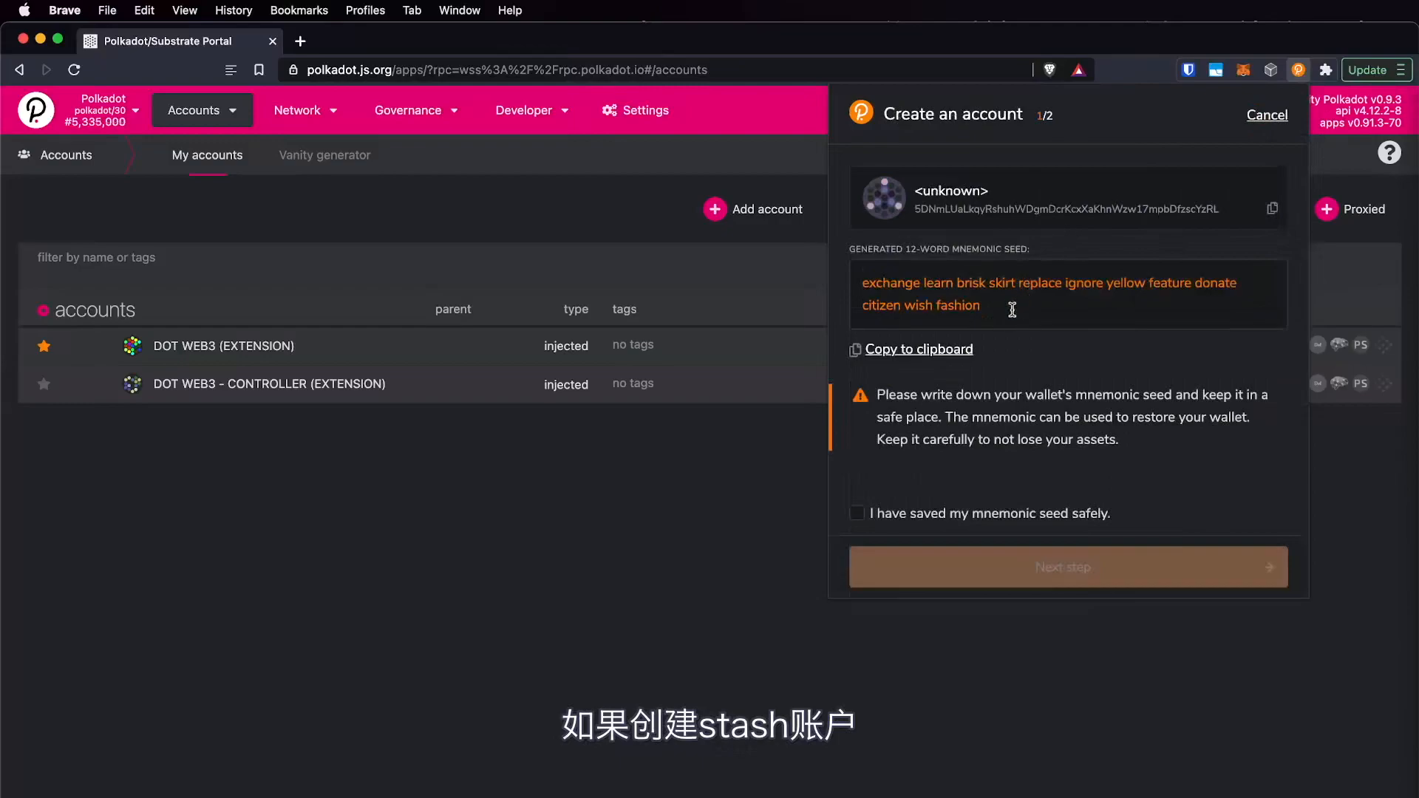
pyautogui.tripleClick(959, 312)
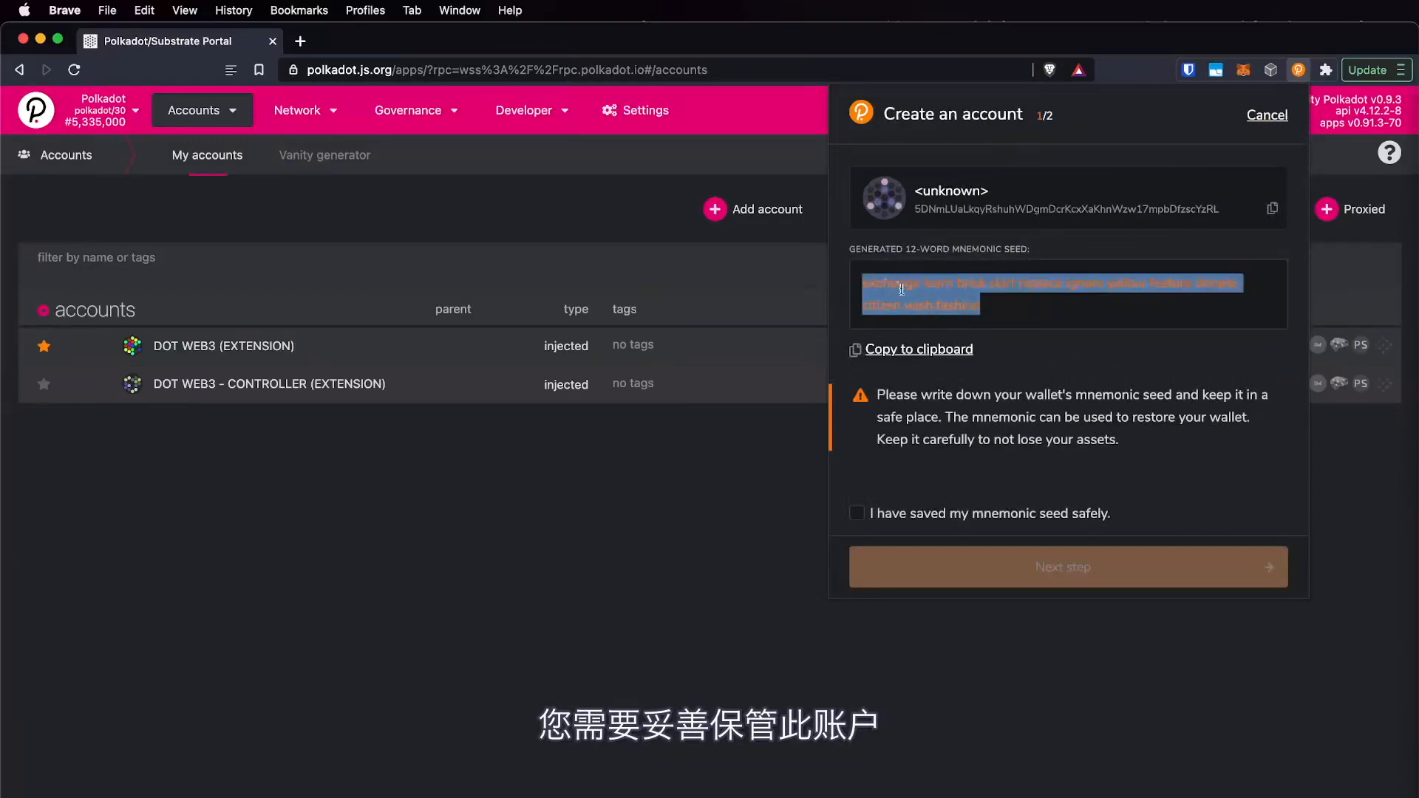
pyautogui.click(959, 308)
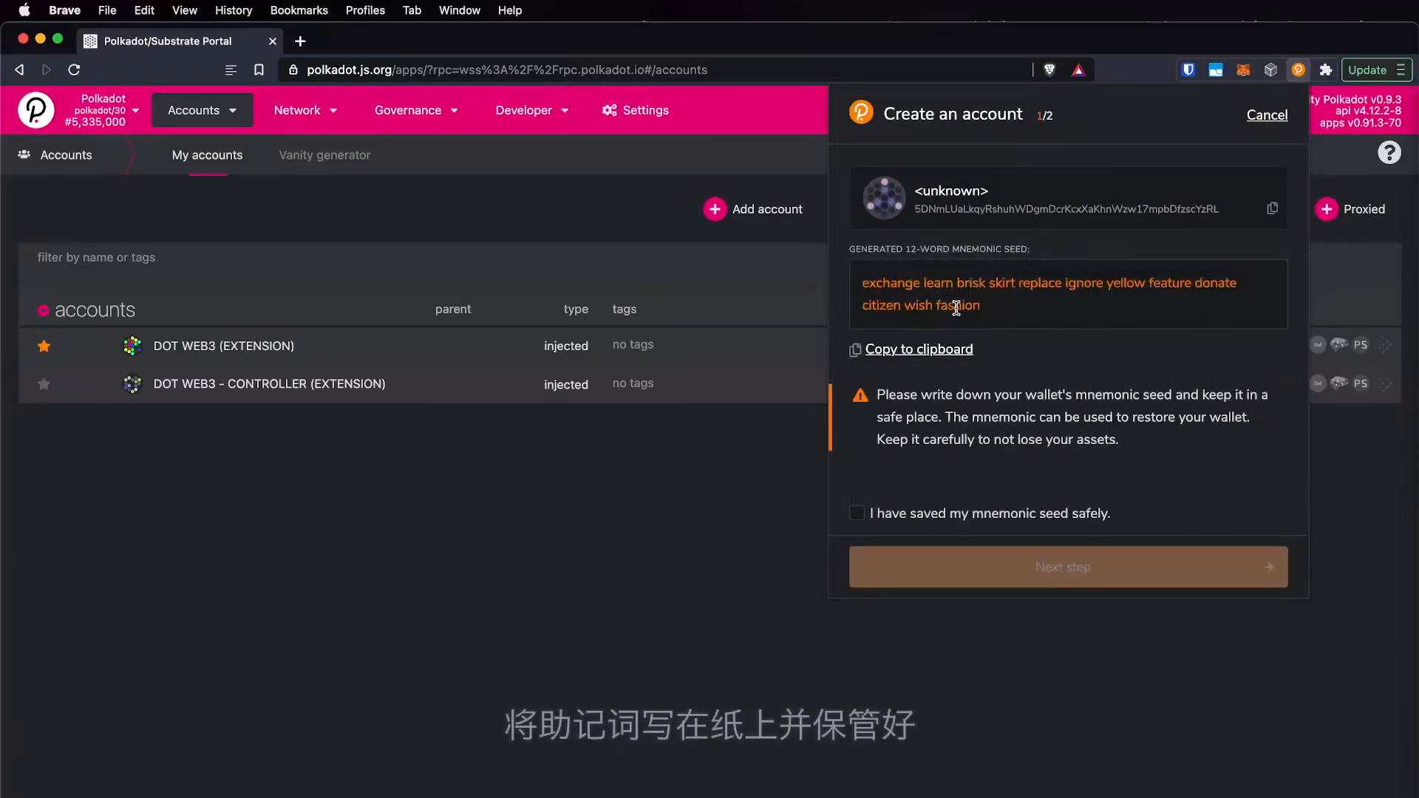
pyautogui.doubleClick(956, 308)
pyautogui.moveTo(957, 307); pyautogui.dragTo(896, 287)
pyautogui.click(896, 287)
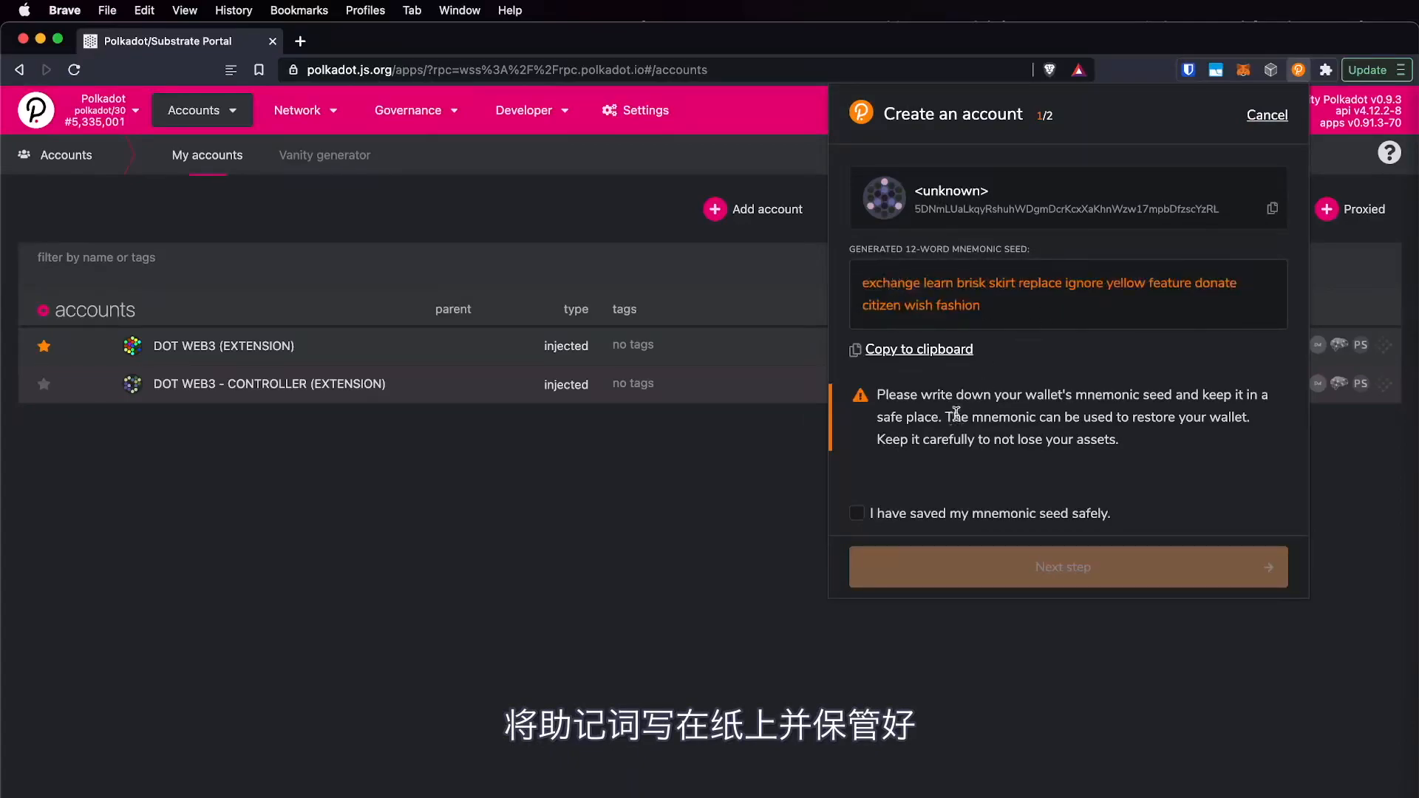
pyautogui.click(929, 519)
pyautogui.click(1146, 560)
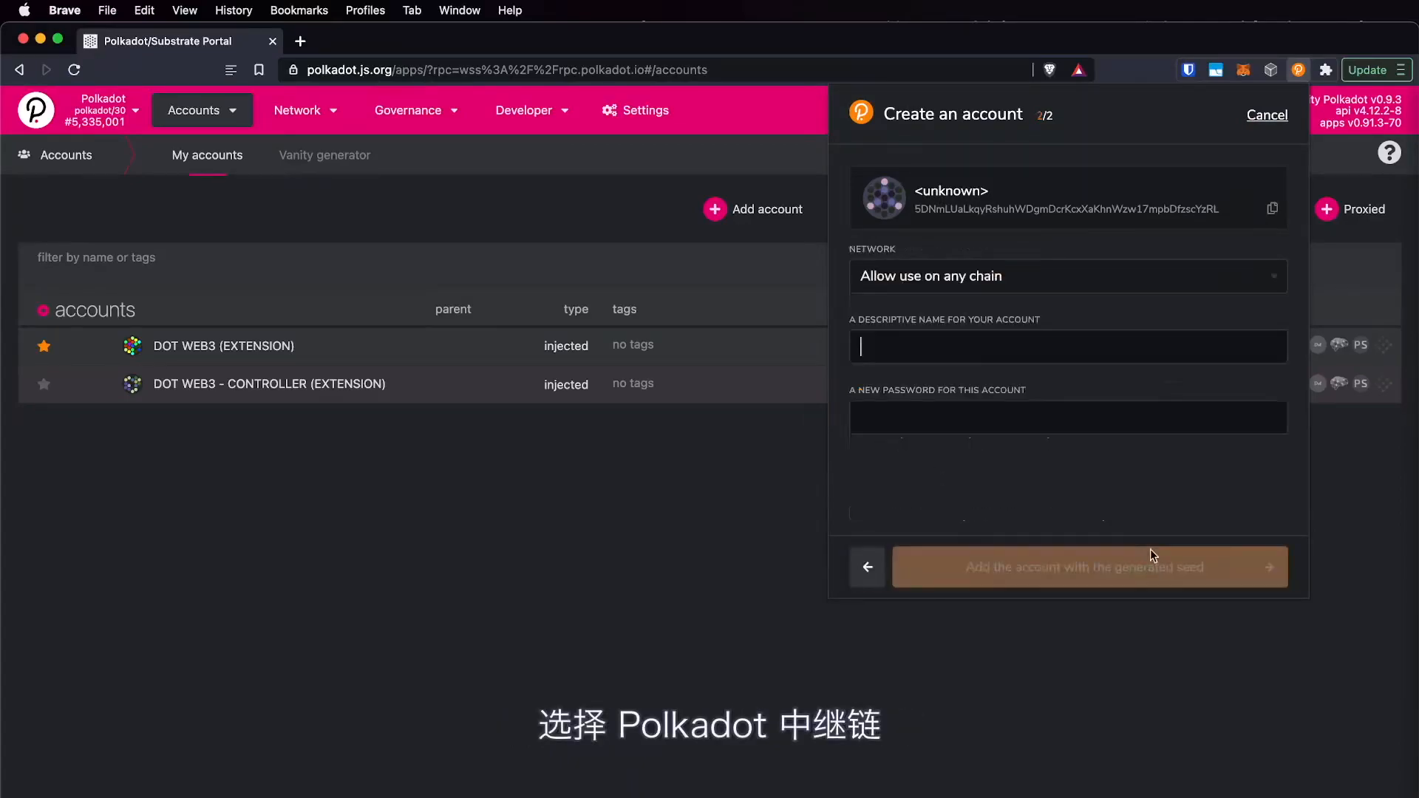
# - Set the network to Polkadot Relay Chain, name the account stash1, enter and repeat the account password, and add the account
pyautogui.click(1024, 285)
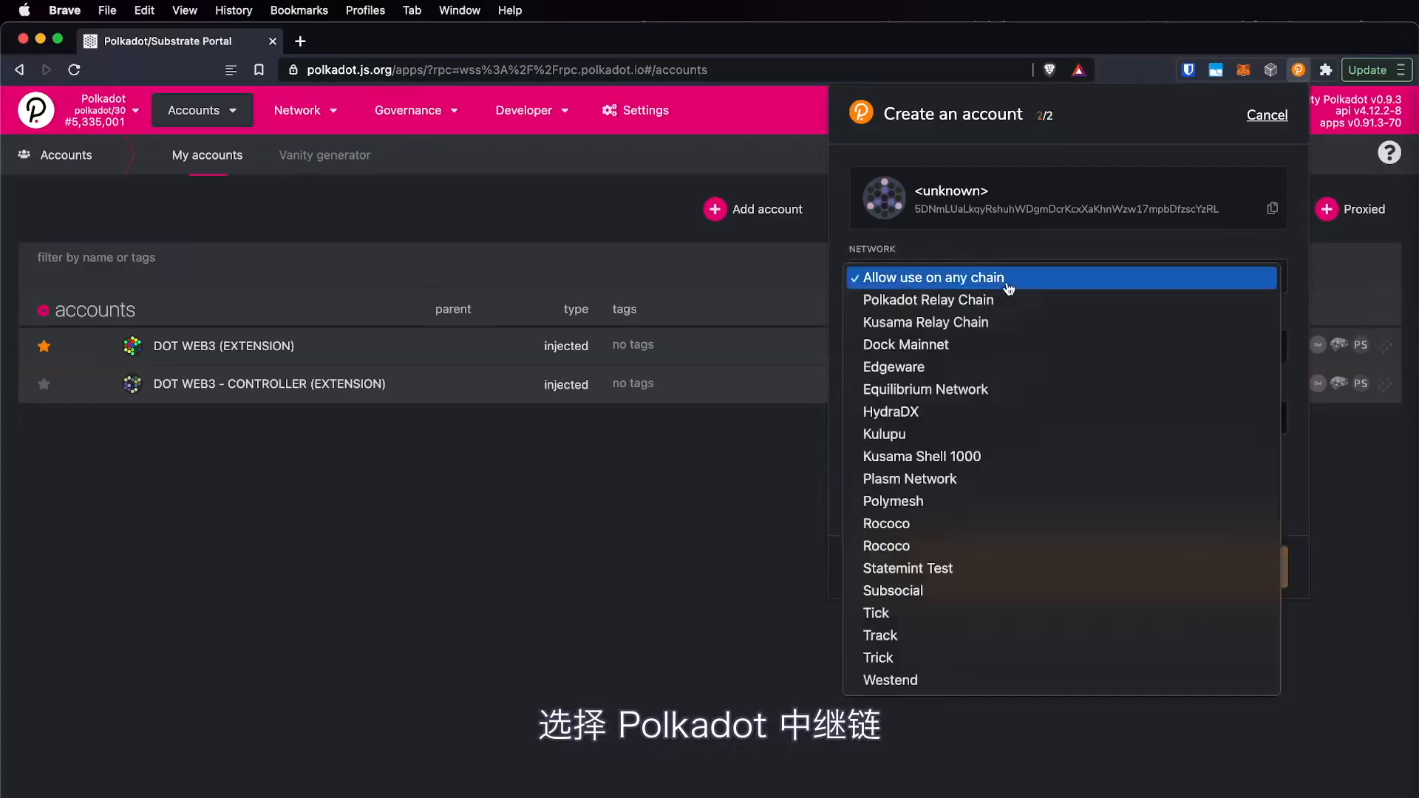
pyautogui.click(938, 303)
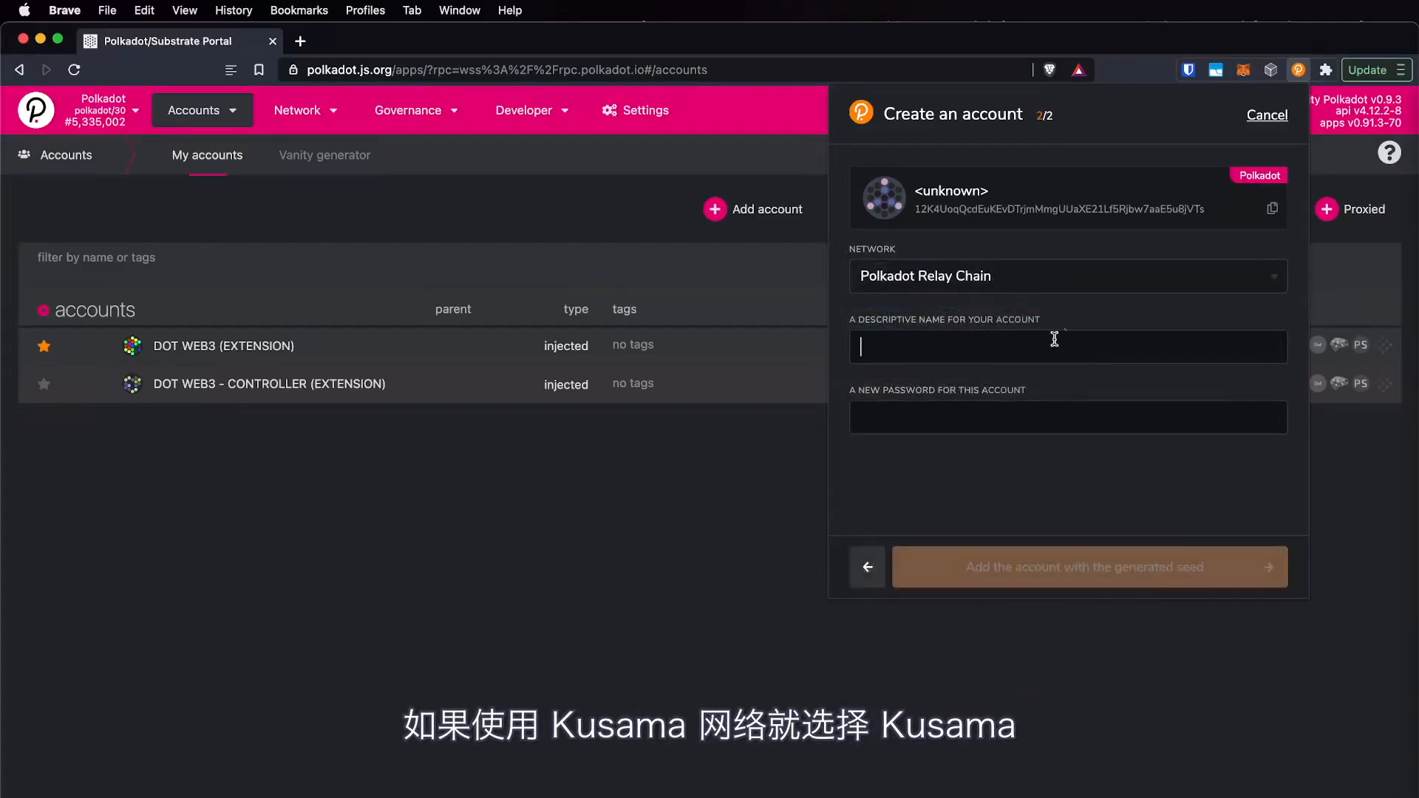
pyautogui.write('stash')
pyautogui.press('Tab')
pyautogui.write('••••••••')
pyautogui.press('Tab')
pyautogui.write('••••••••')
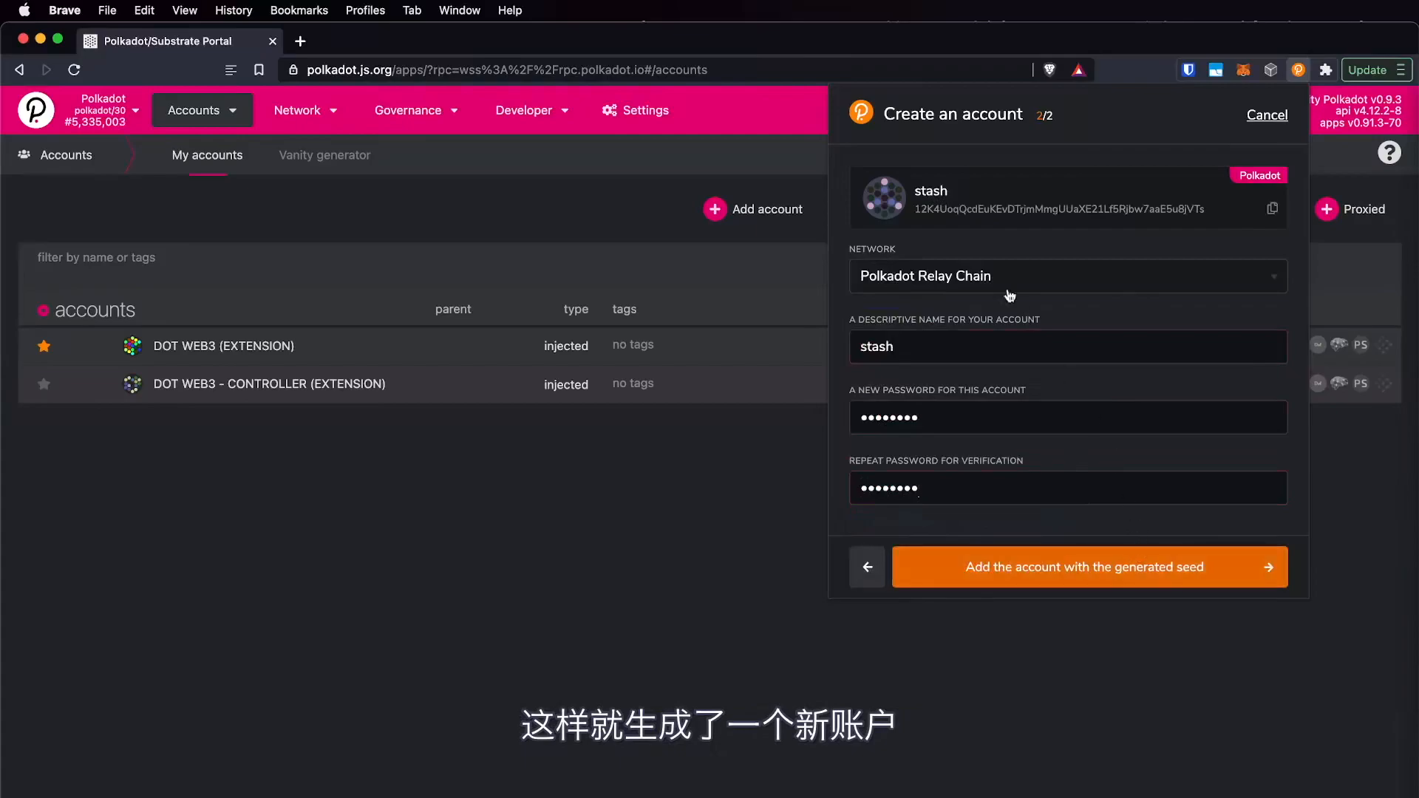
pyautogui.click(978, 361)
pyautogui.write('1')
pyautogui.click(1098, 567)
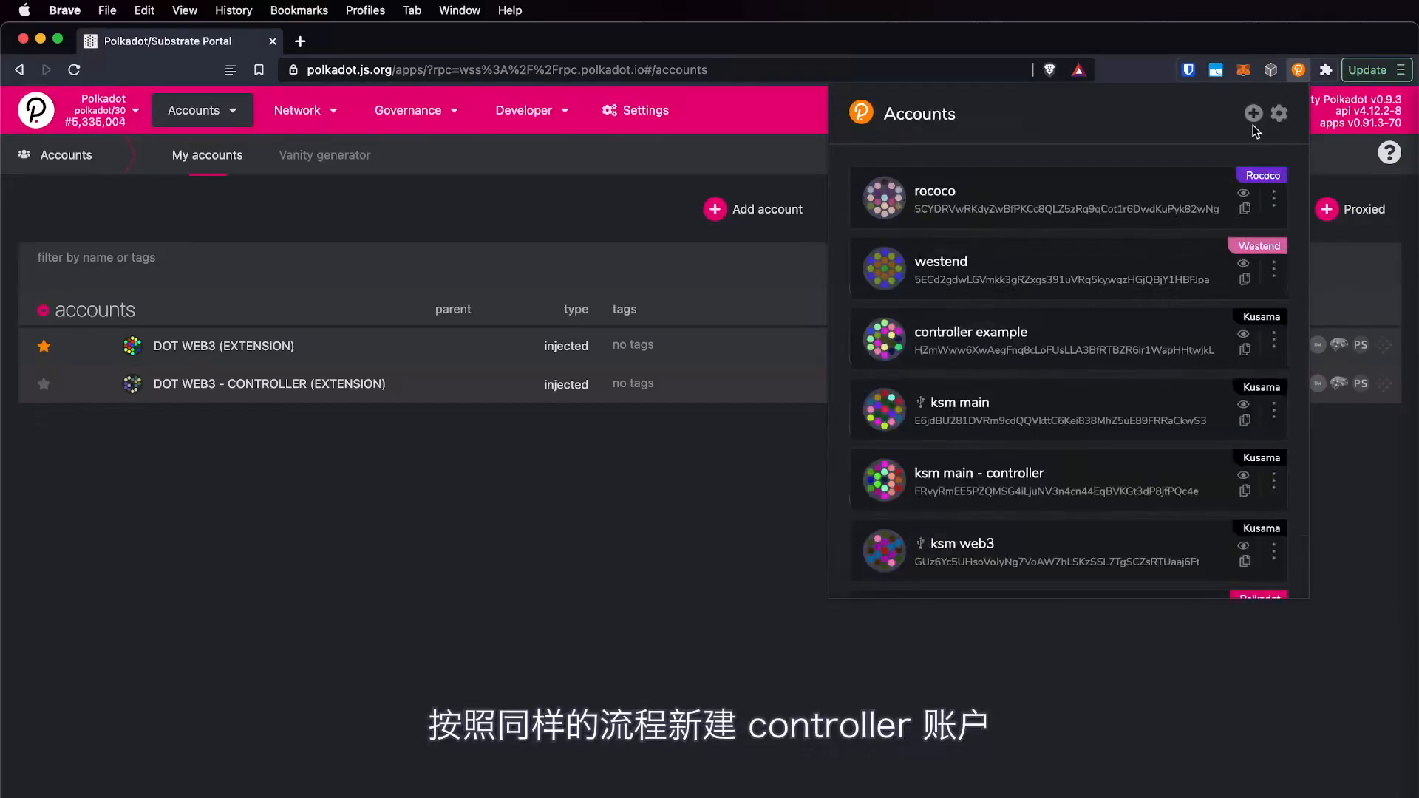
# - Start creating a second account in the extension and confirm that its mnemonic seed has been saved safely
pyautogui.click(1254, 116)
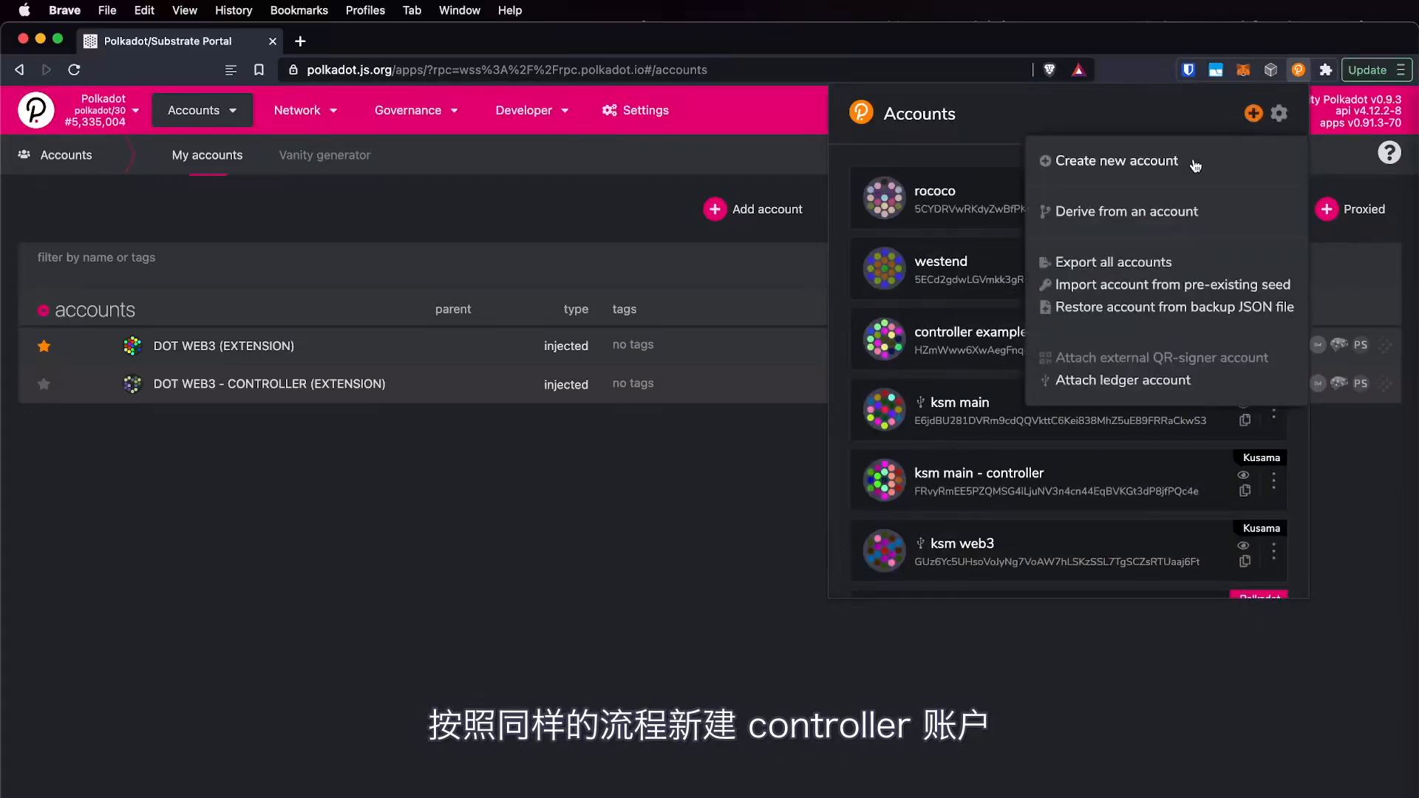
pyautogui.click(1194, 162)
pyautogui.tripleClick(922, 303)
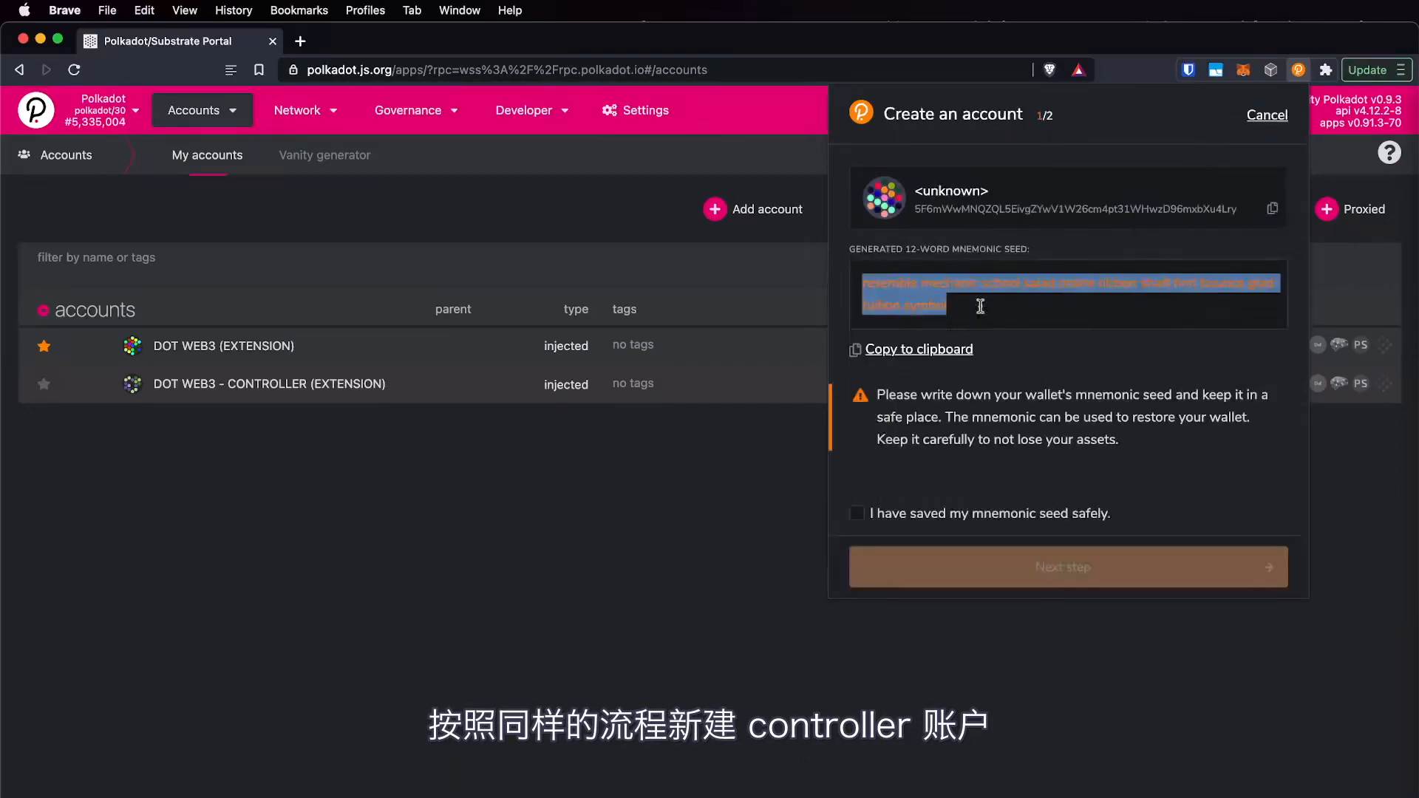
pyautogui.click(939, 518)
pyautogui.click(1060, 568)
# - Name the account controller1, enter and repeat the account password, choose Polkadot Relay Chain as the network, and add it
pyautogui.write('controller1')
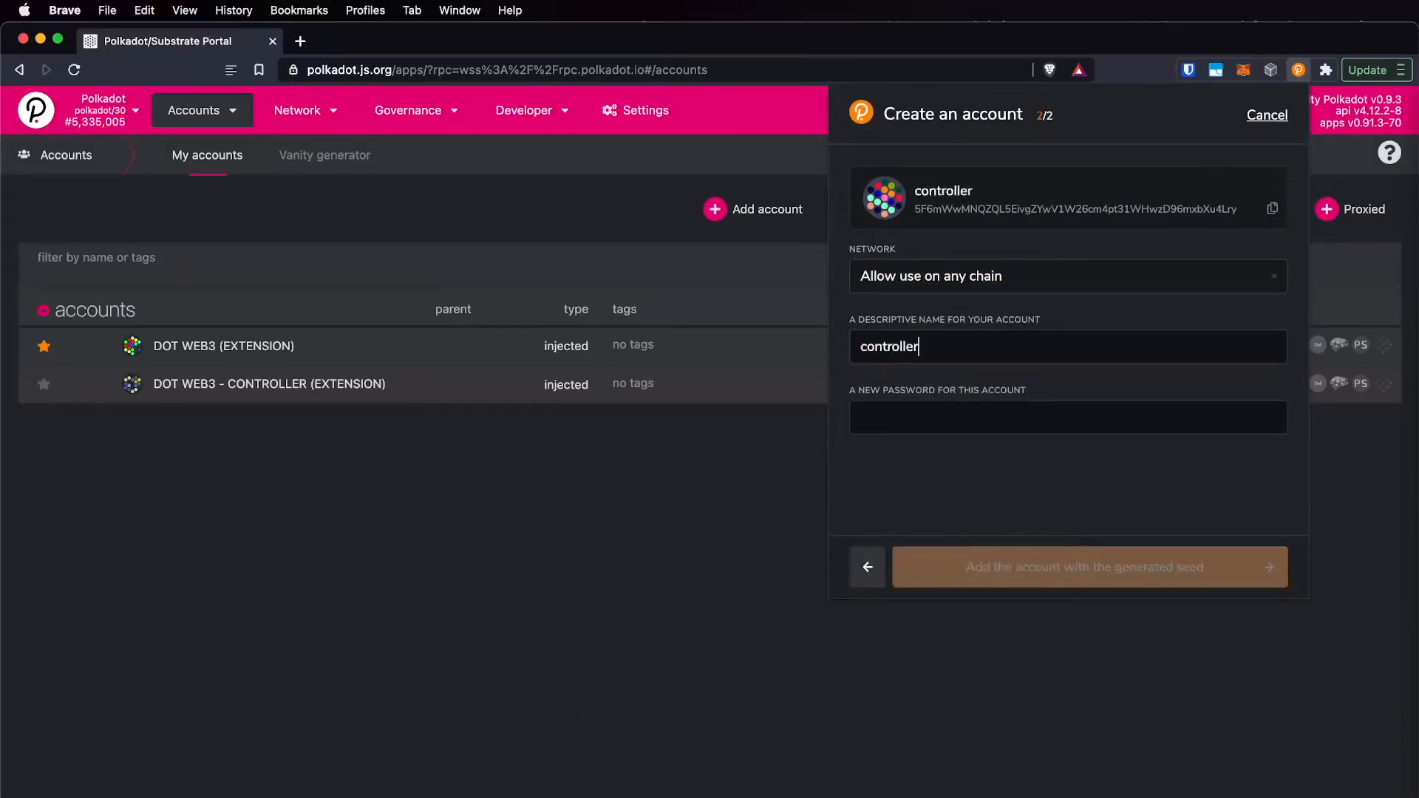
pyautogui.press('Tab')
pyautogui.write('********')
pyautogui.press('Tab')
pyautogui.write('********')
pyautogui.click(969, 280)
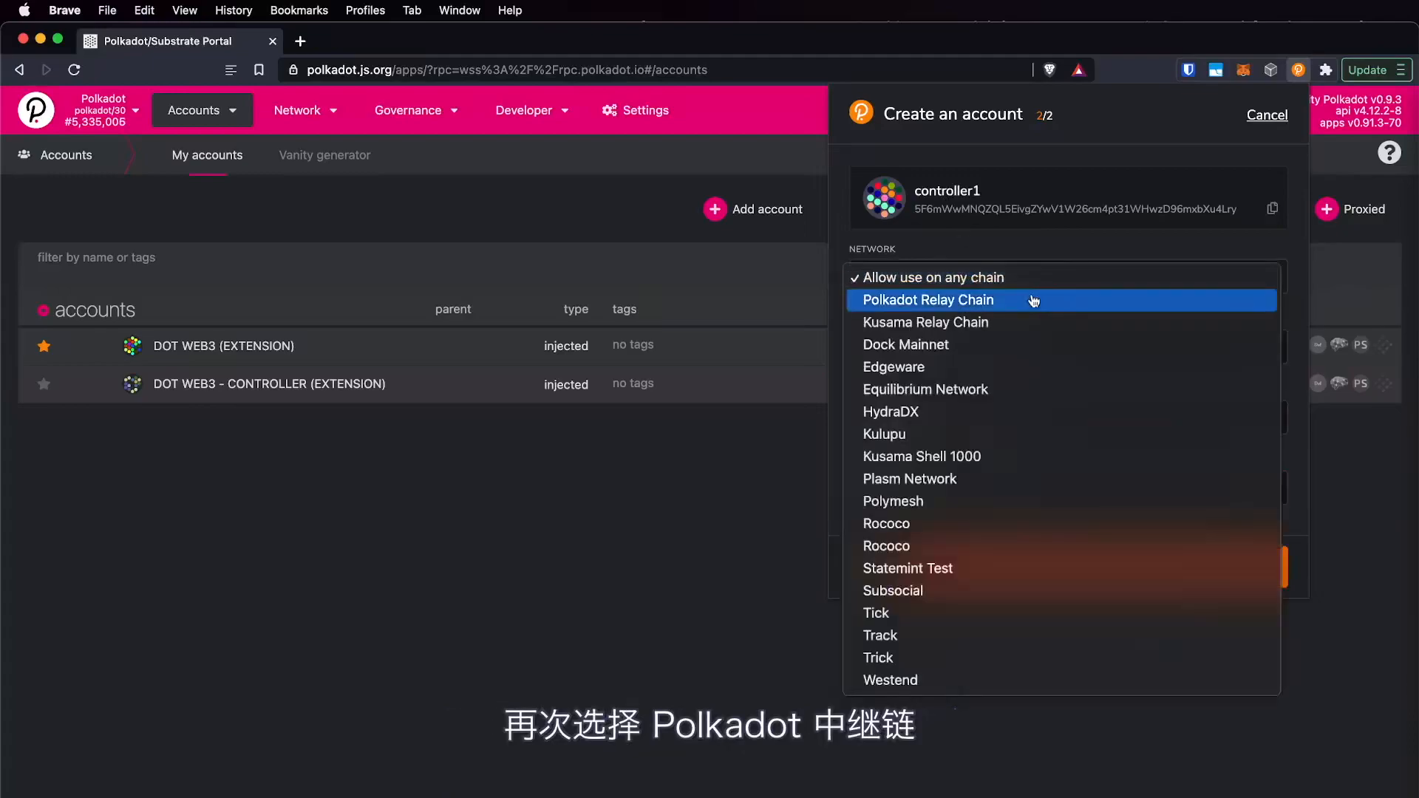
pyautogui.click(1035, 300)
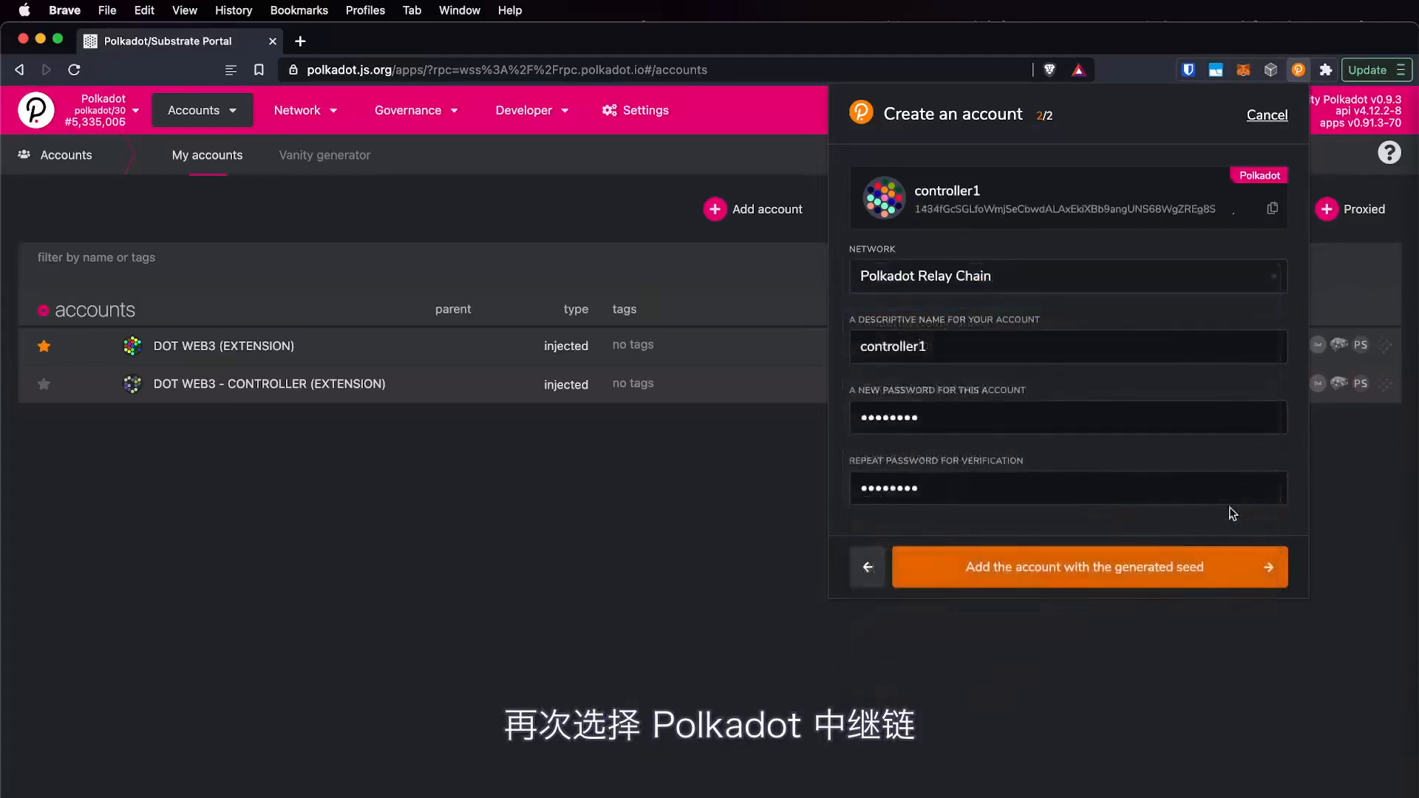
pyautogui.click(1082, 581)
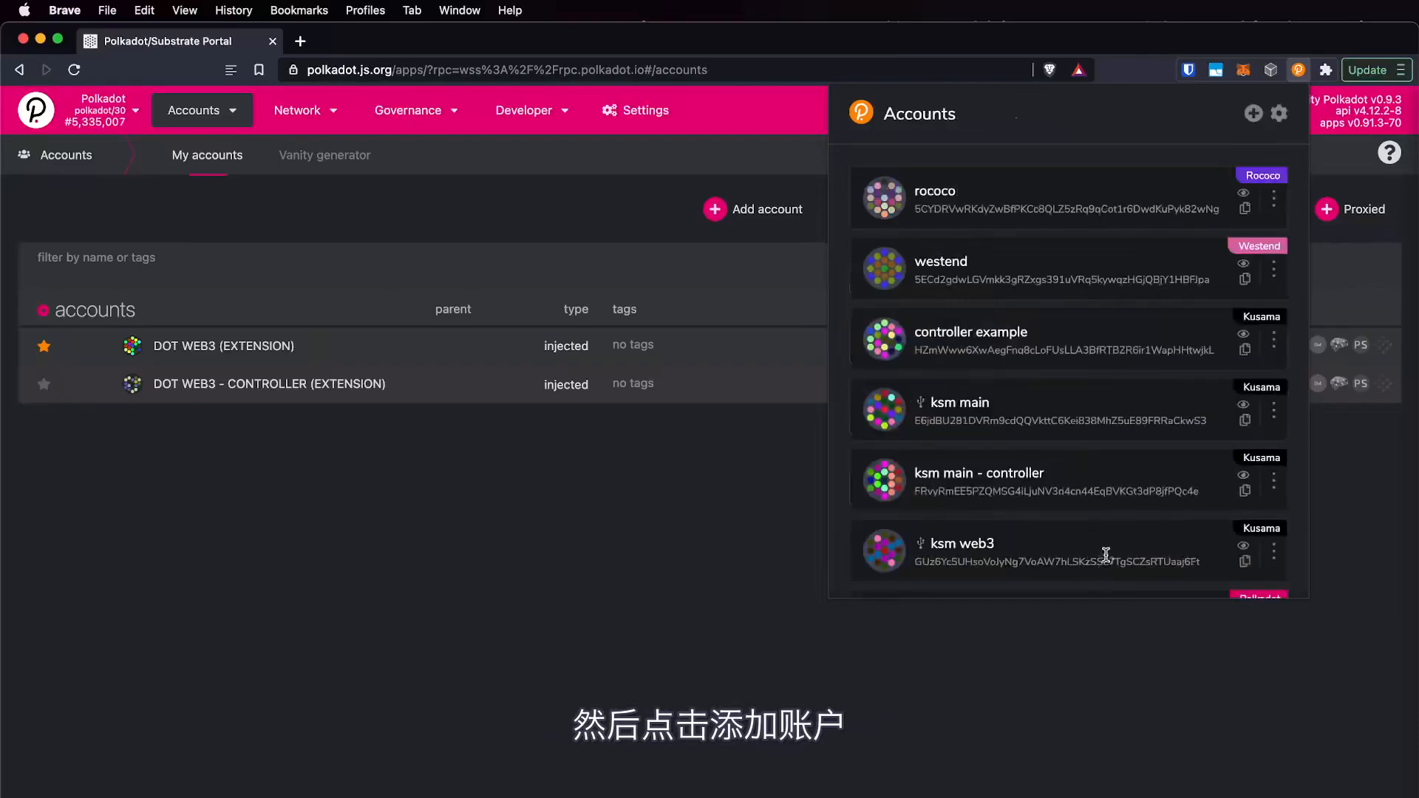
# - Close the extension and reload the accounts page to refresh the list of accounts
pyautogui.click(685, 494)
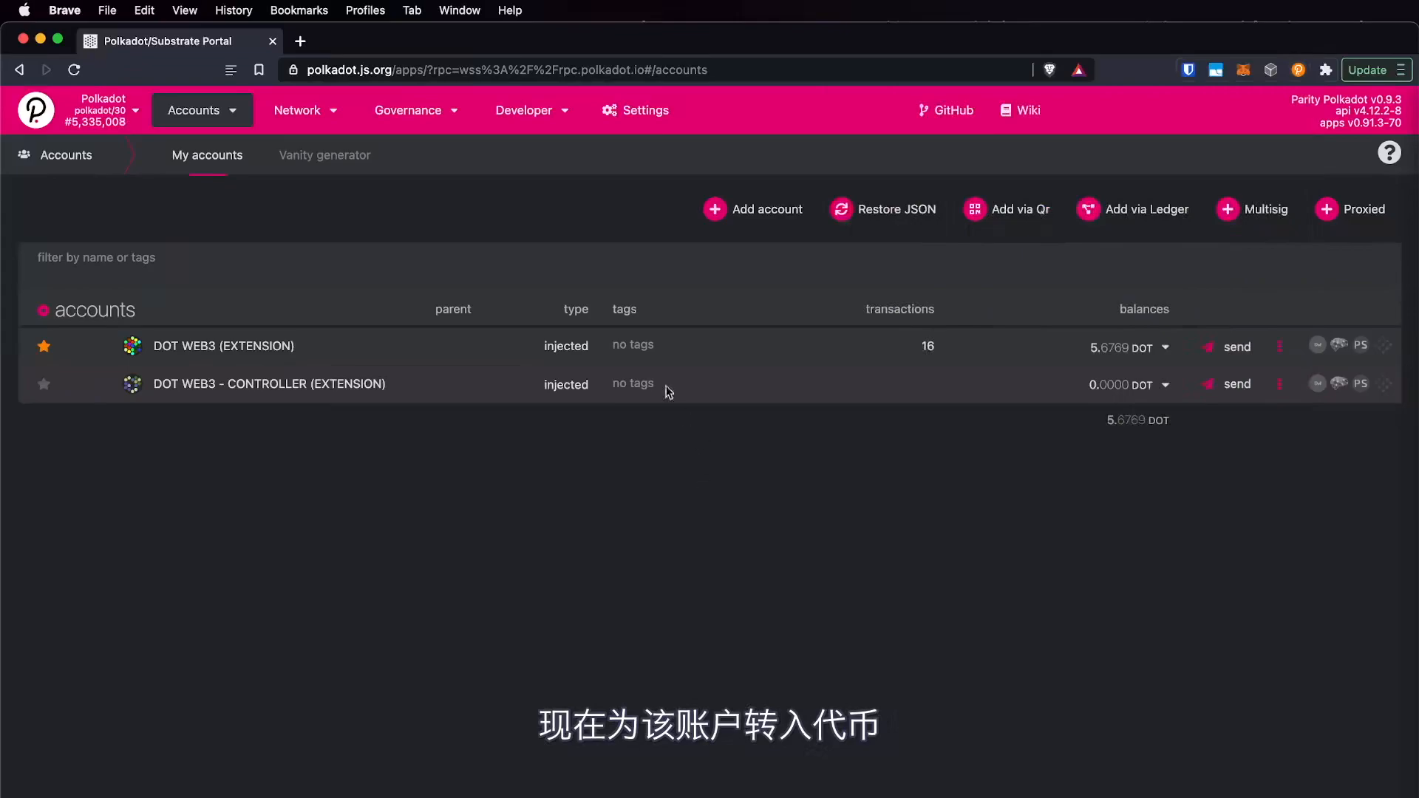
pyautogui.click(739, 70)
pyautogui.press('Return')
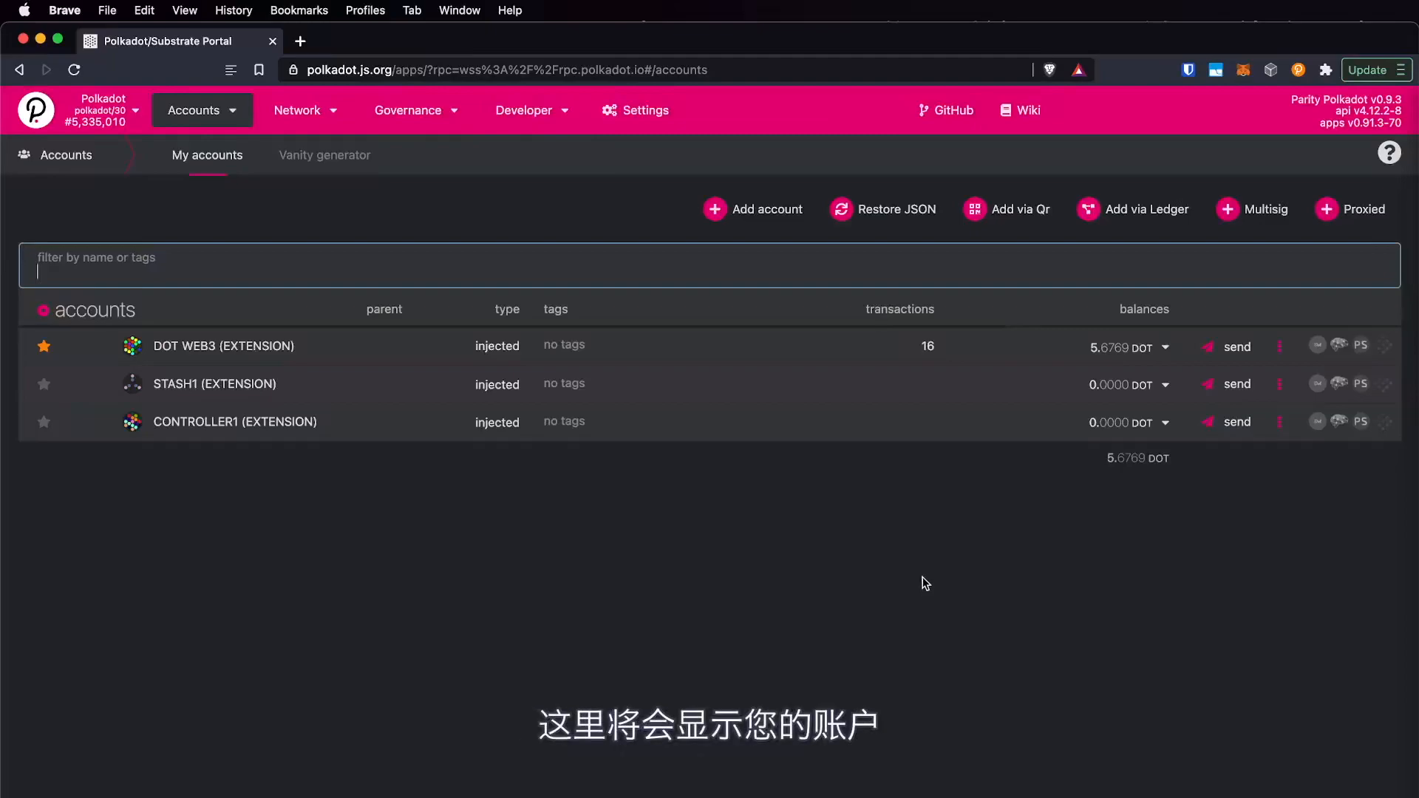
pyautogui.moveTo(207, 123)
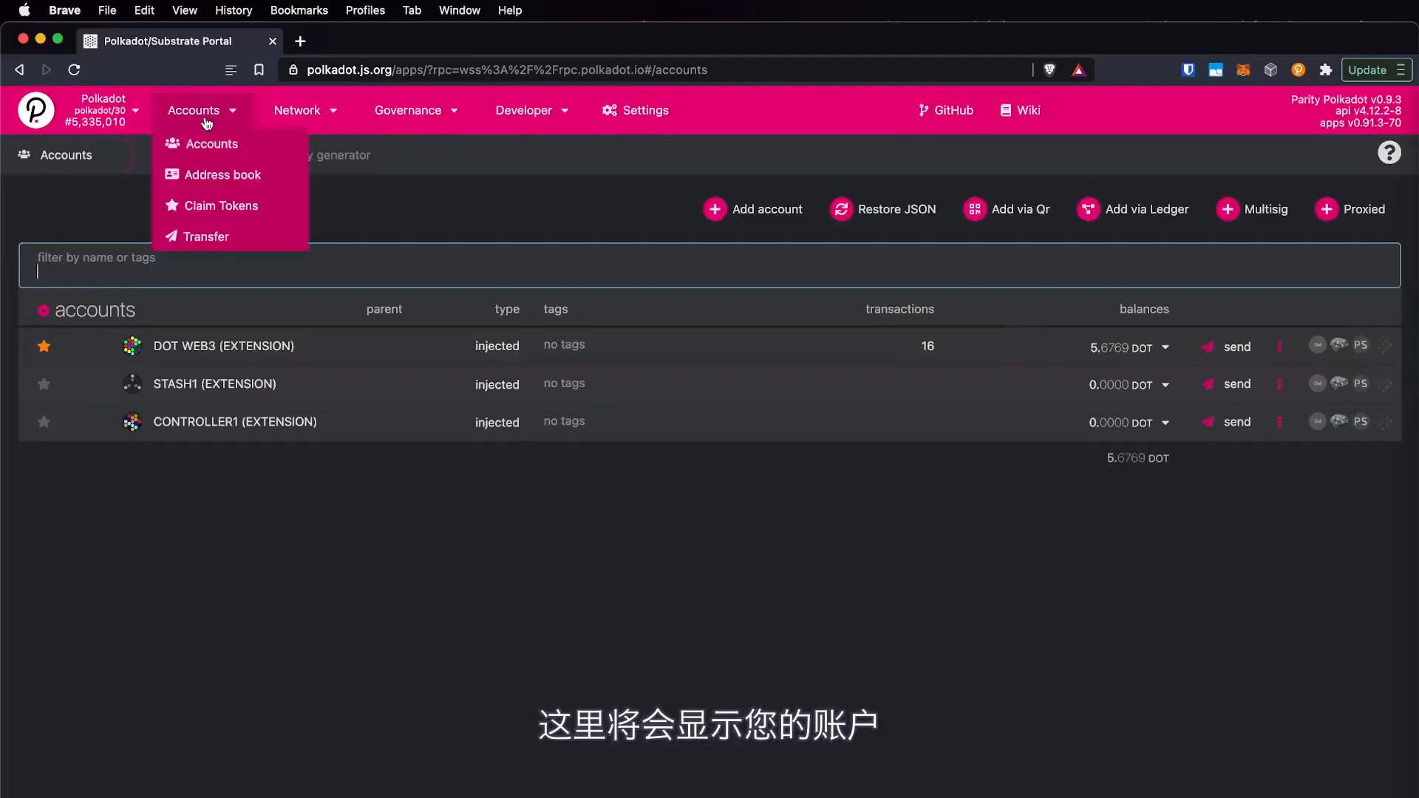
pyautogui.click(966, 614)
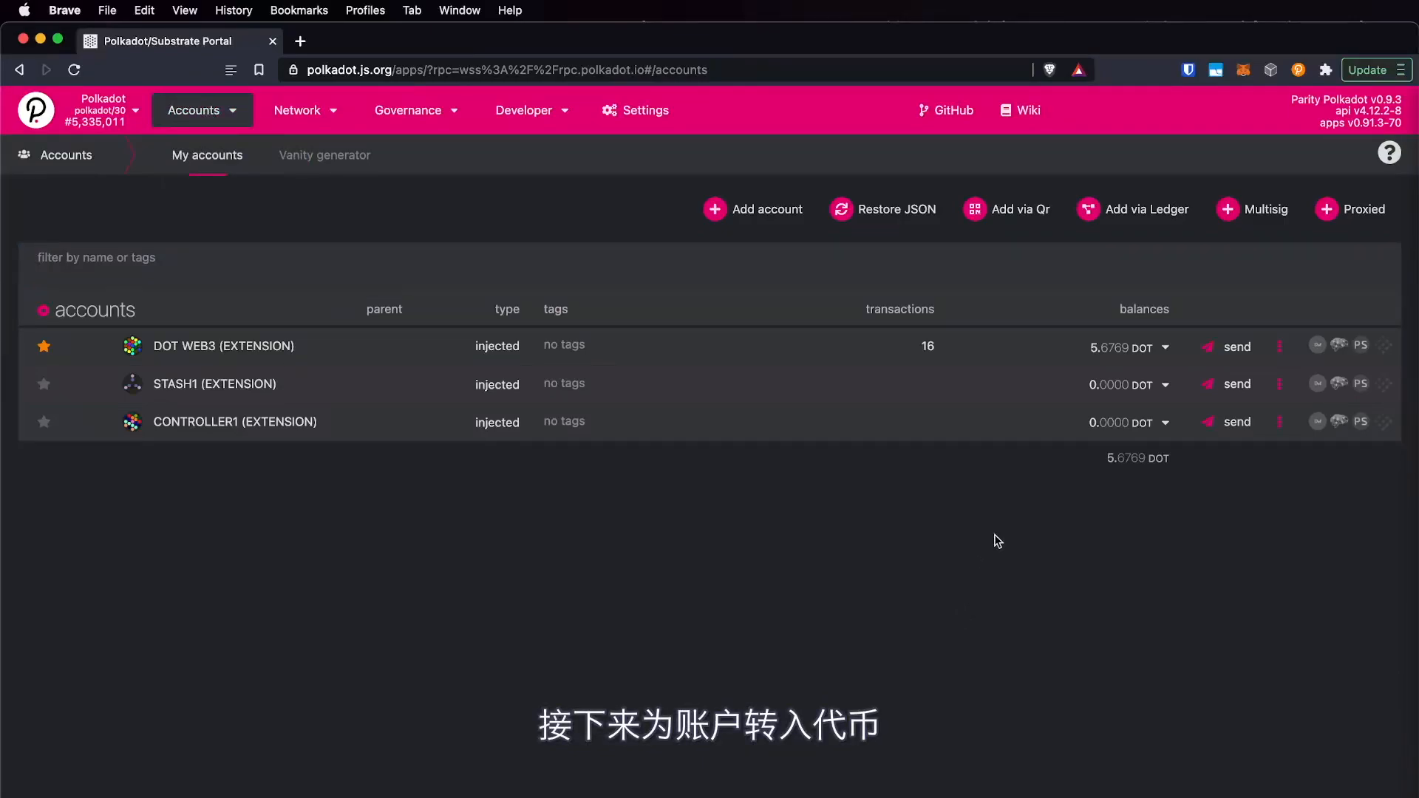
# - Find the stash1 account in the polkadot{.js} extension, highlight its address for copying, and close the extension
pyautogui.click(1299, 71)
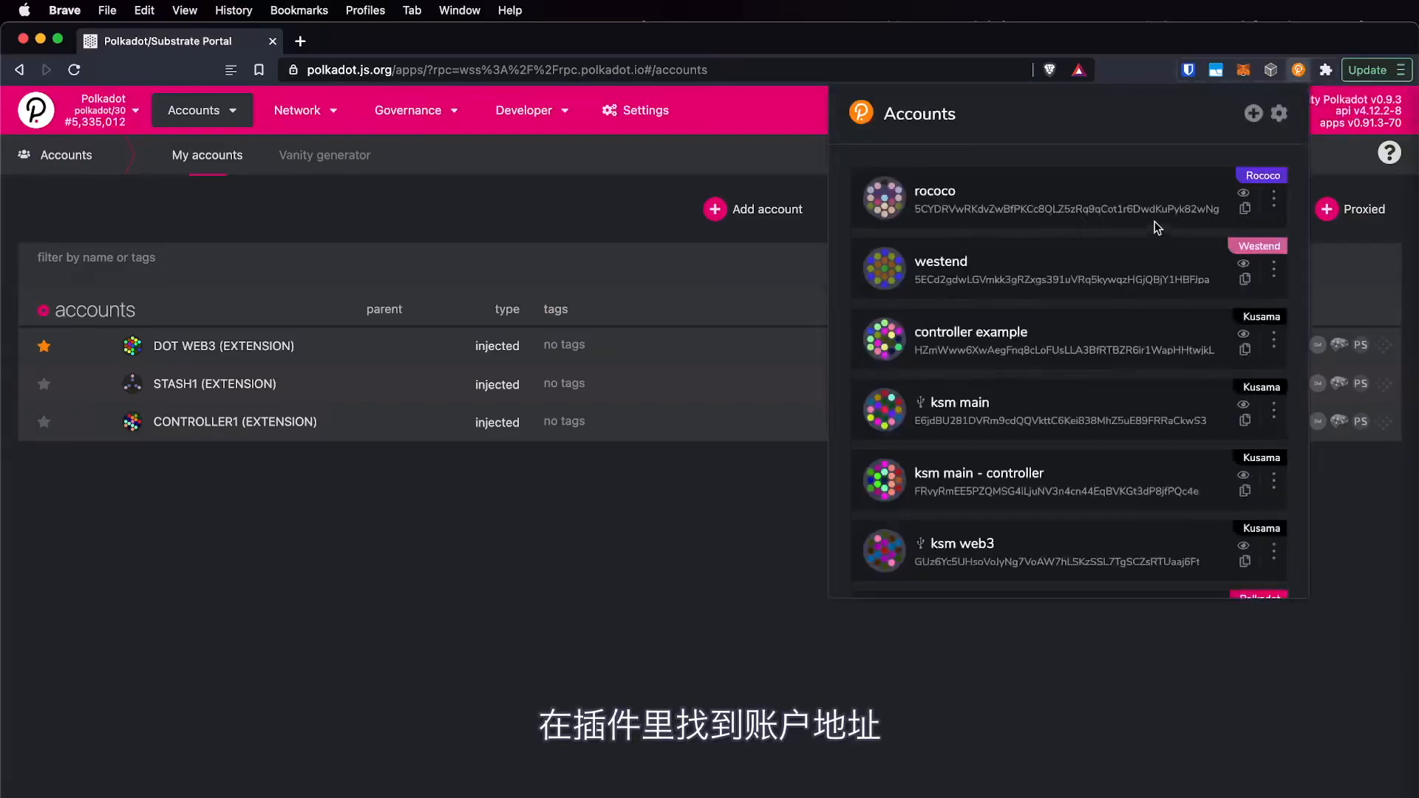
pyautogui.scroll(-6, 992, 384)
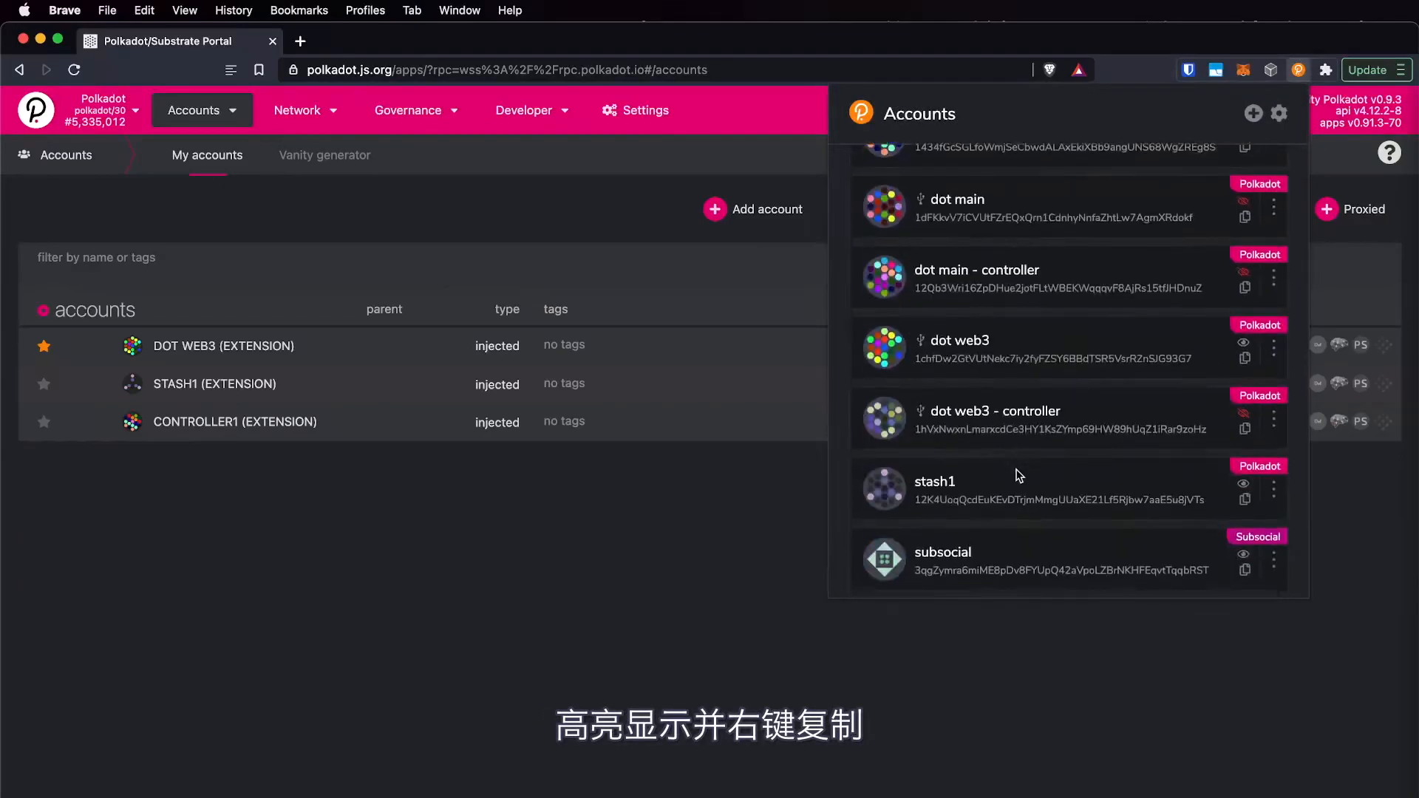
pyautogui.doubleClick(992, 503)
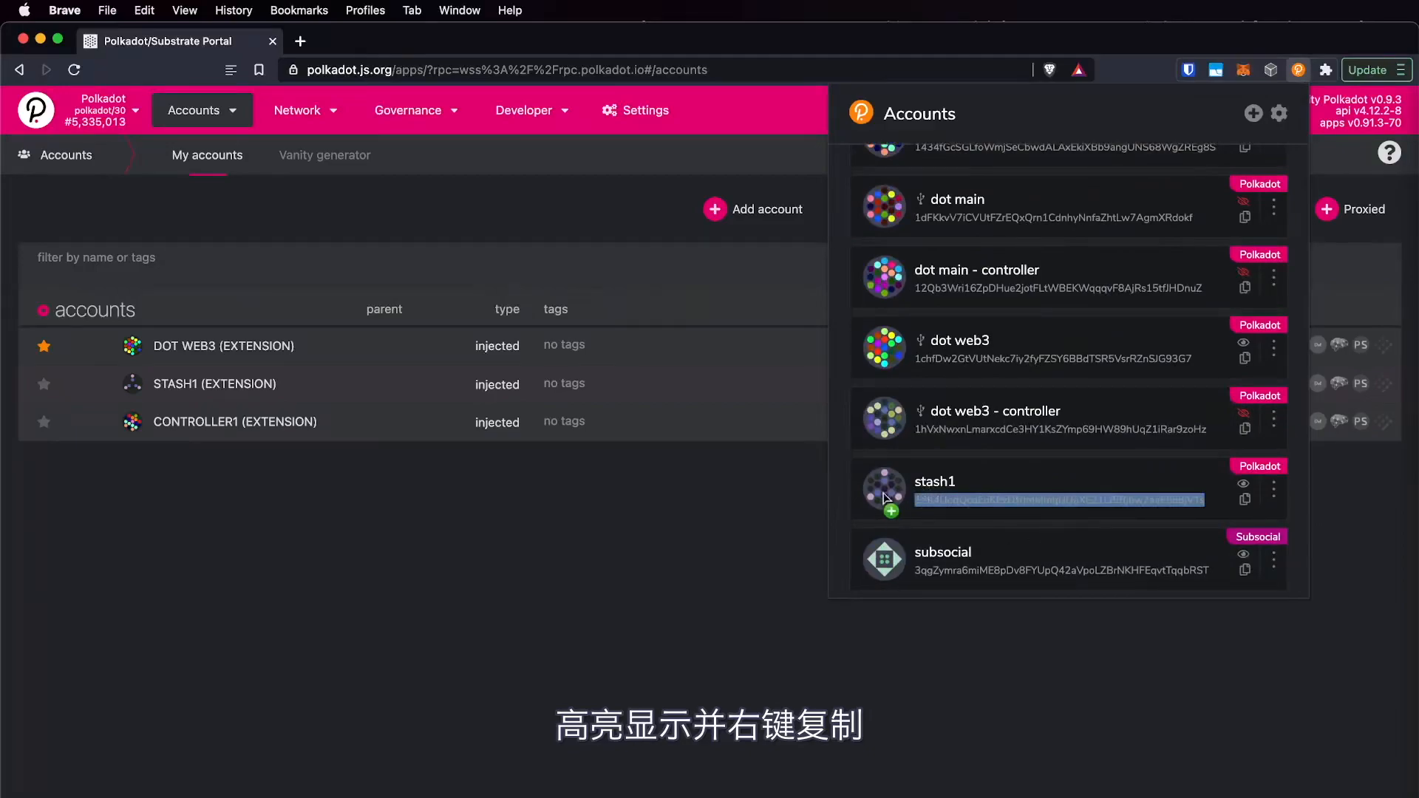
pyautogui.click(881, 493)
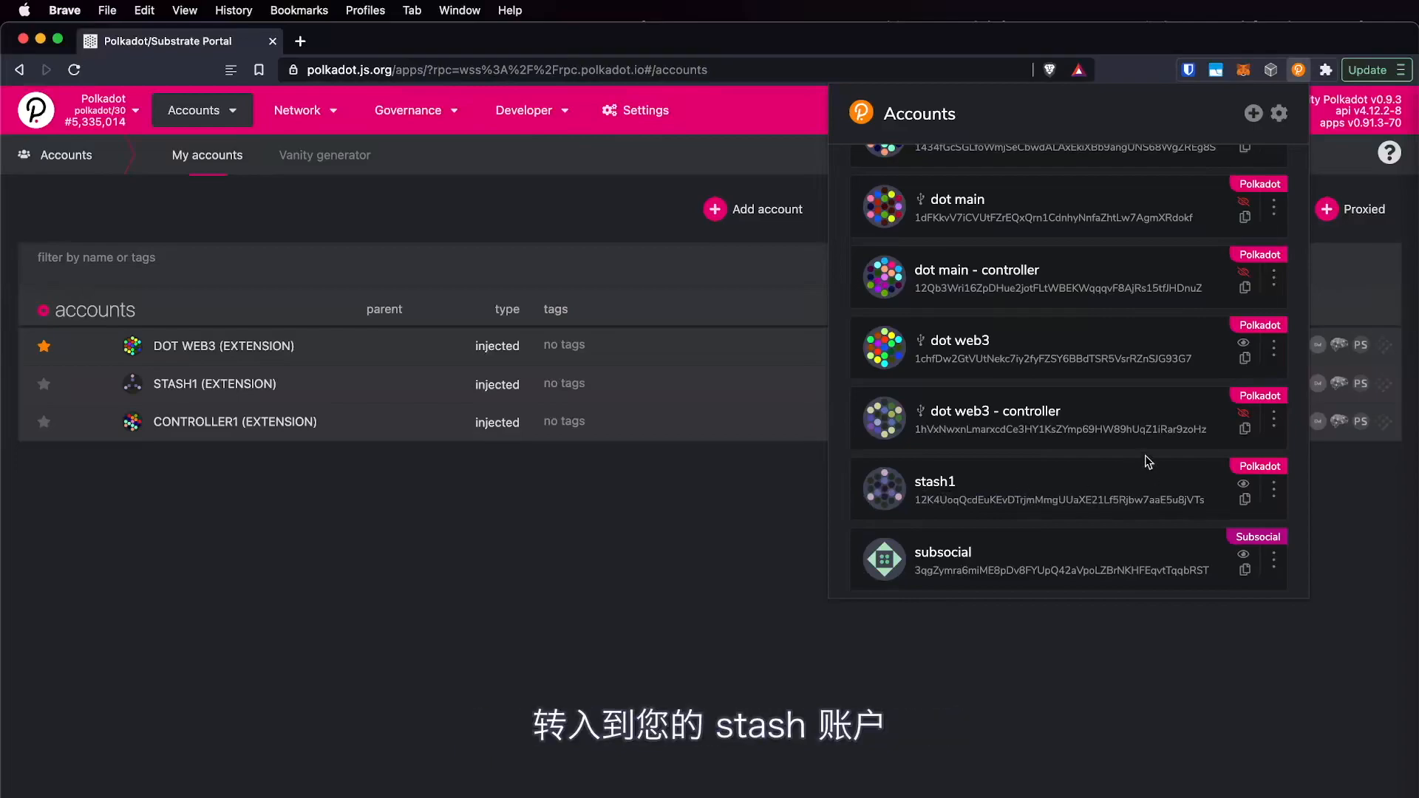
pyautogui.doubleClick(961, 500)
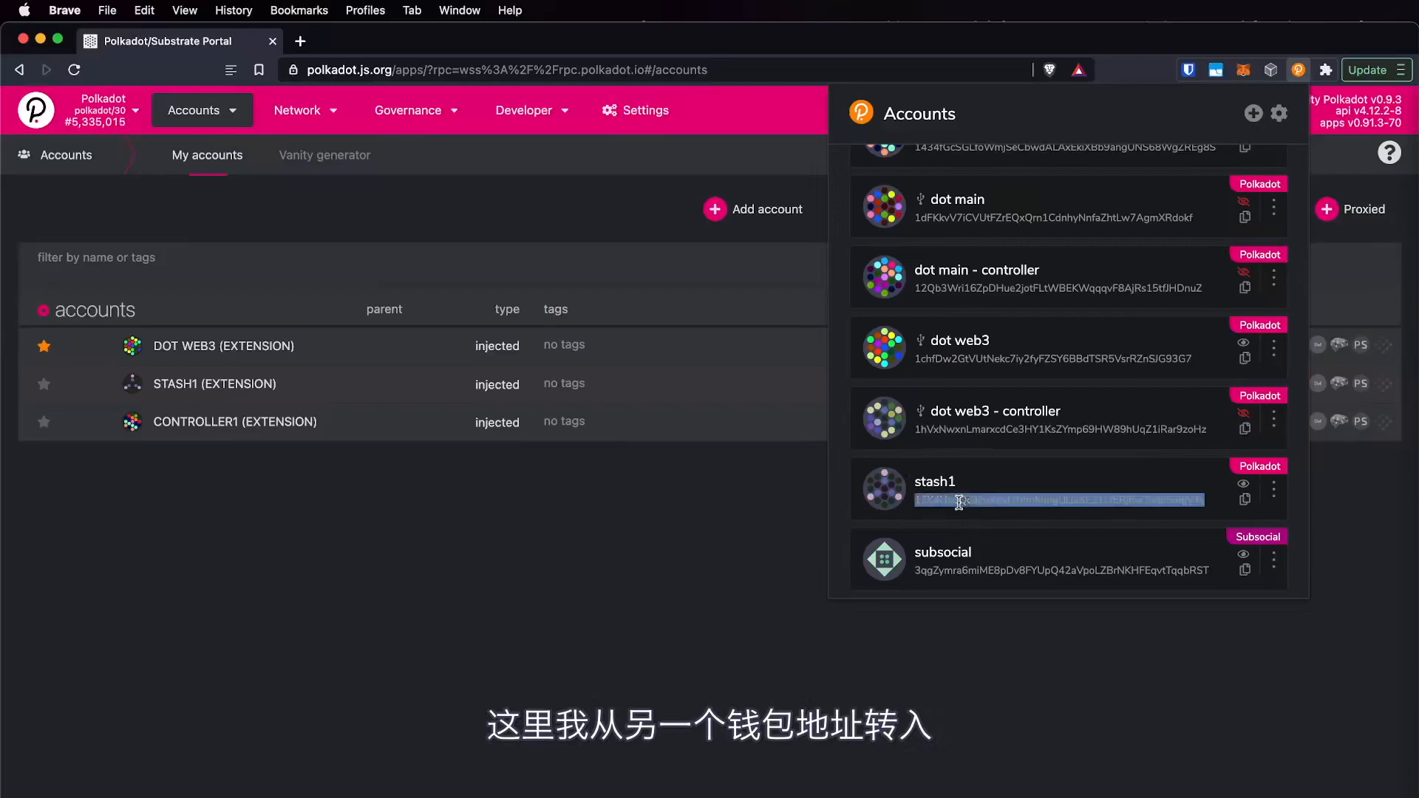
pyautogui.click(612, 516)
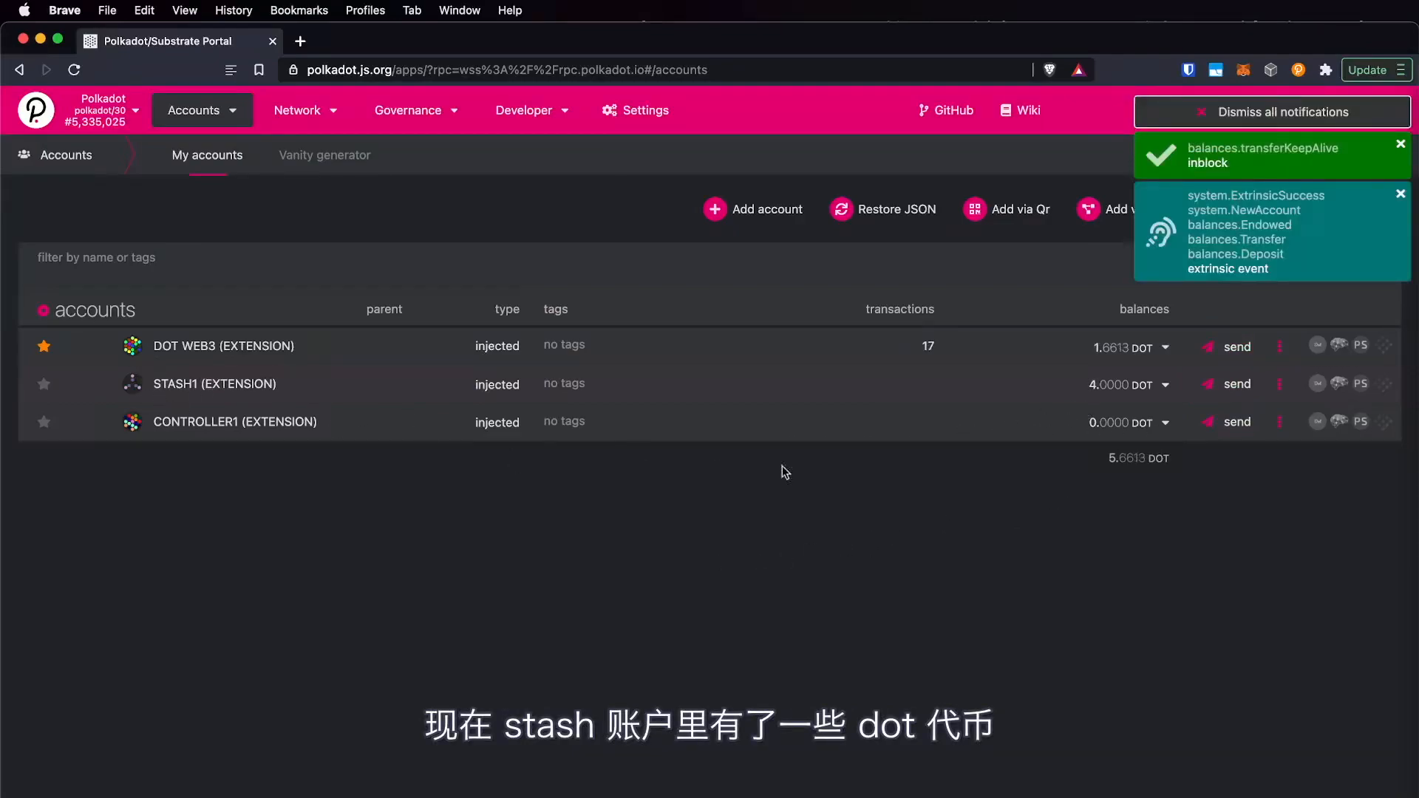
# - Expand the balance details of the STASH1 account to inspect them, and collapse them again
pyautogui.click(1165, 385)
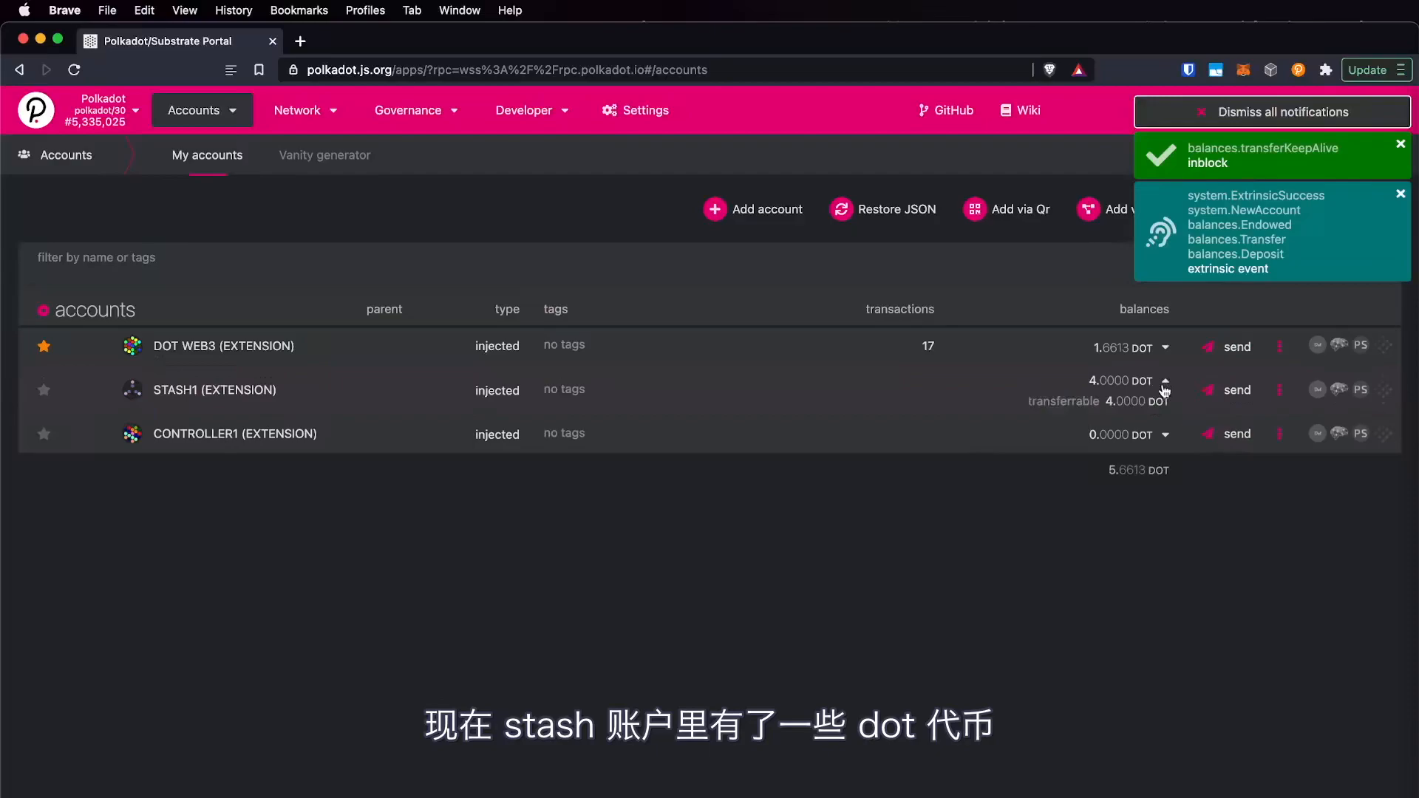
pyautogui.click(1165, 388)
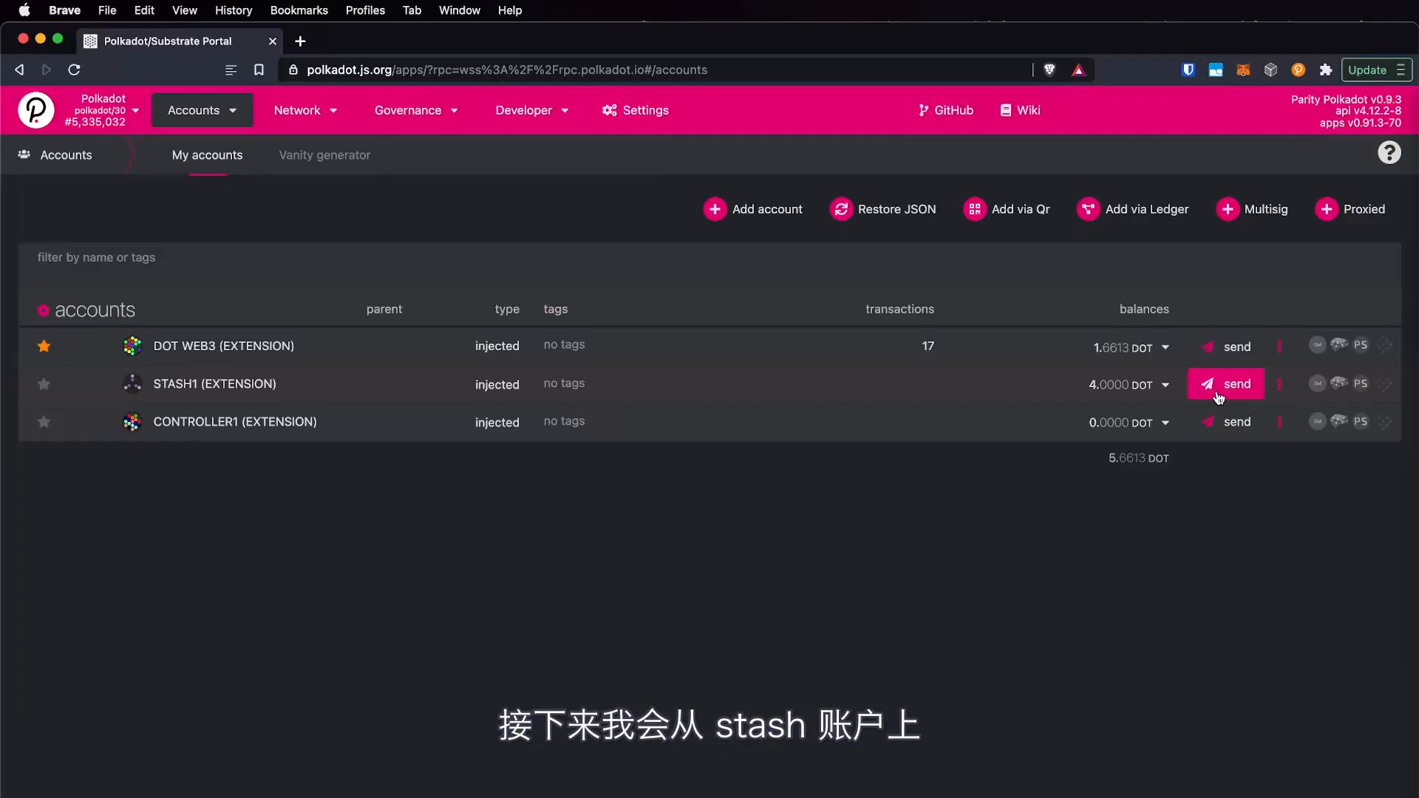
# - Prepare a transfer of 1.5 DOT from the STASH1 account to the CONTROLLER1 account and proceed to its authorization
pyautogui.click(1218, 397)
pyautogui.press('BackSpace')
pyautogui.write('1.5')
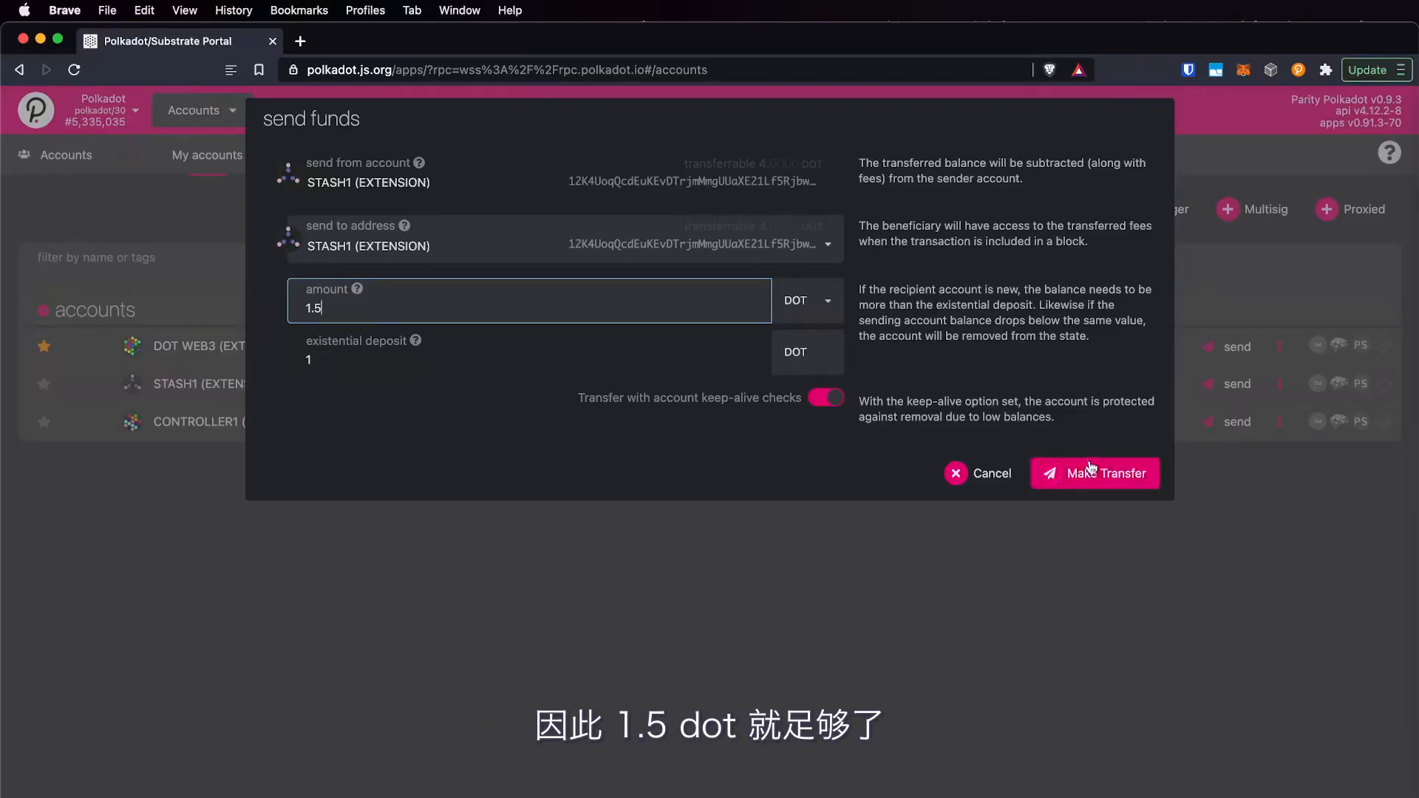
pyautogui.click(672, 231)
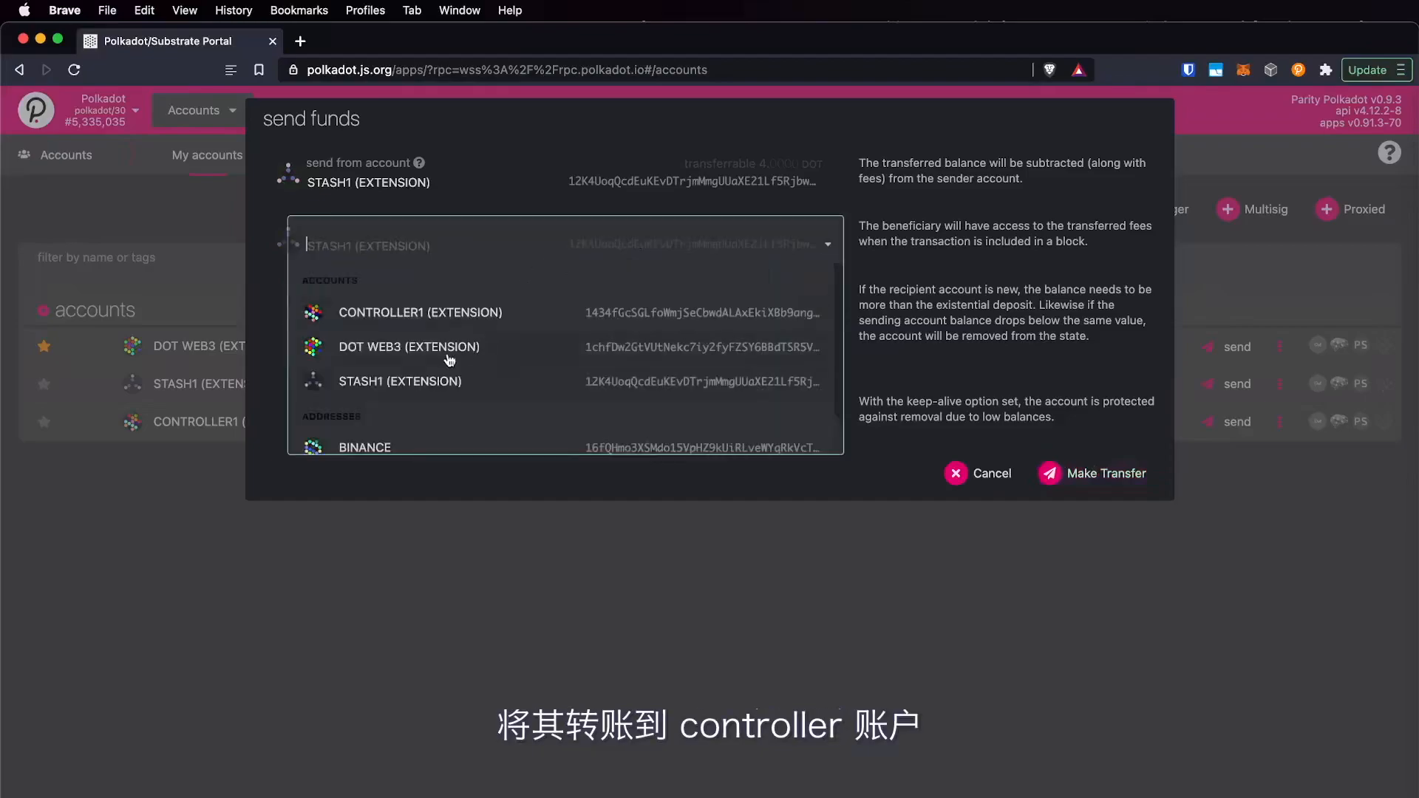
pyautogui.click(441, 317)
pyautogui.click(1109, 475)
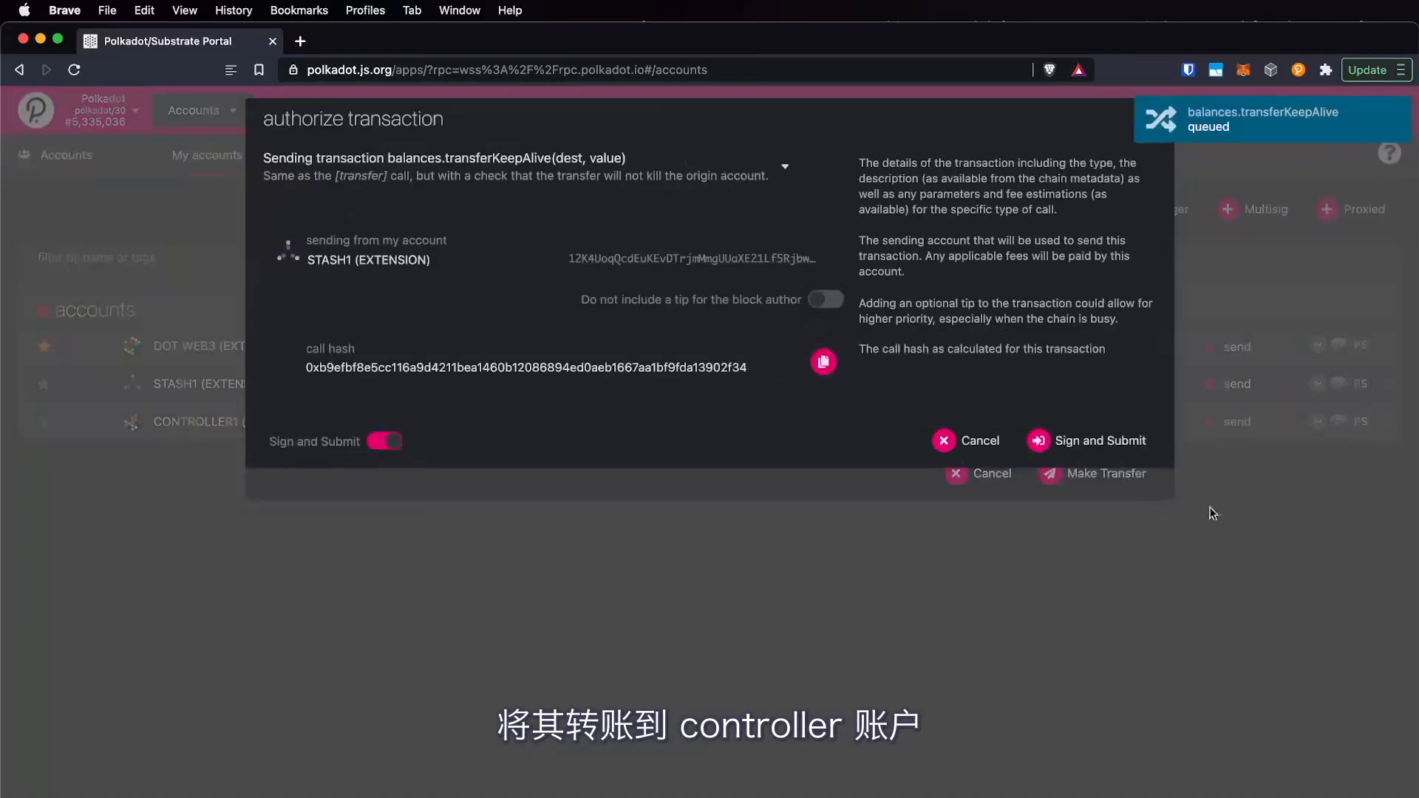
# - Sign and submit the transfer, authorizing it in the extension with the account password
pyautogui.click(1086, 441)
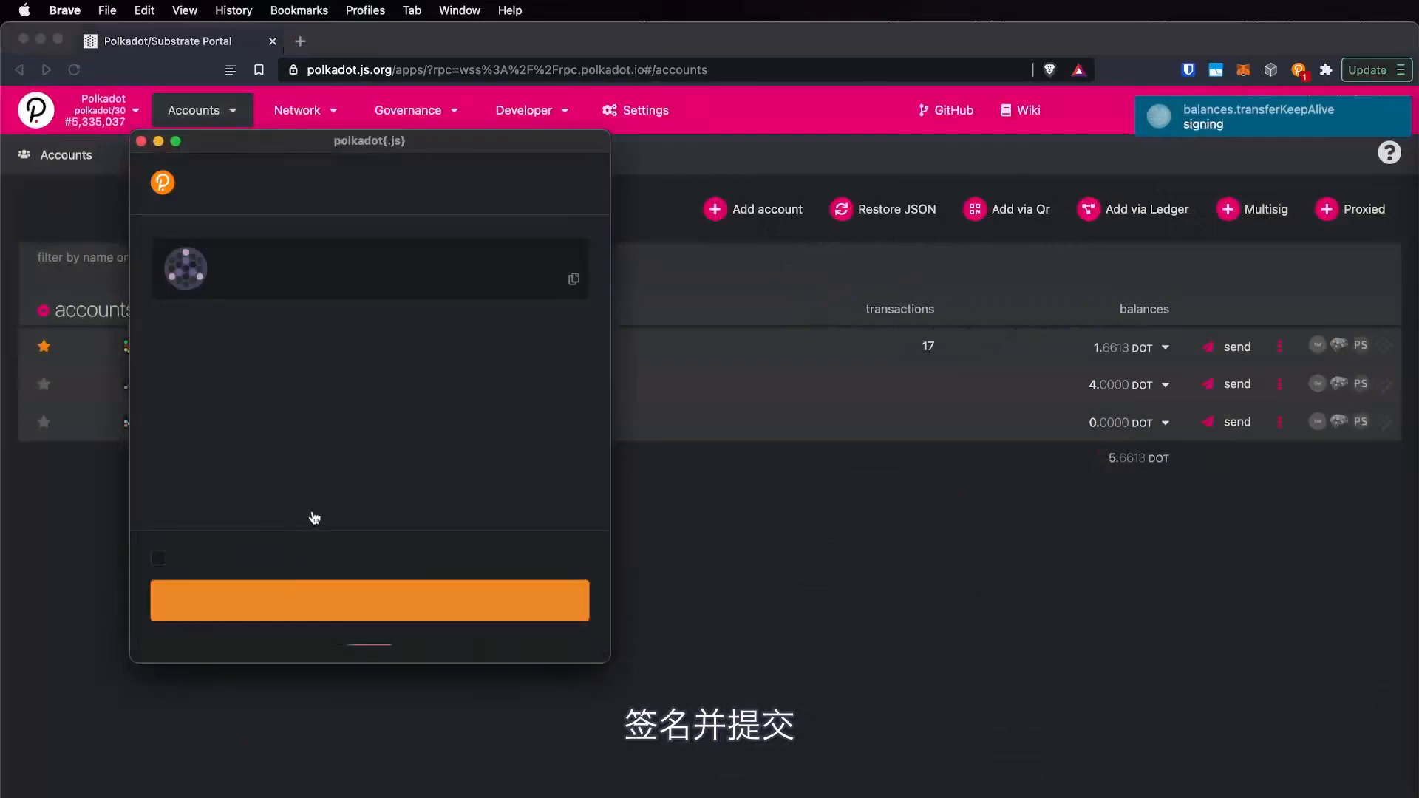
pyautogui.click(241, 558)
pyautogui.click(287, 517)
pyautogui.write('••••••••')
pyautogui.click(466, 601)
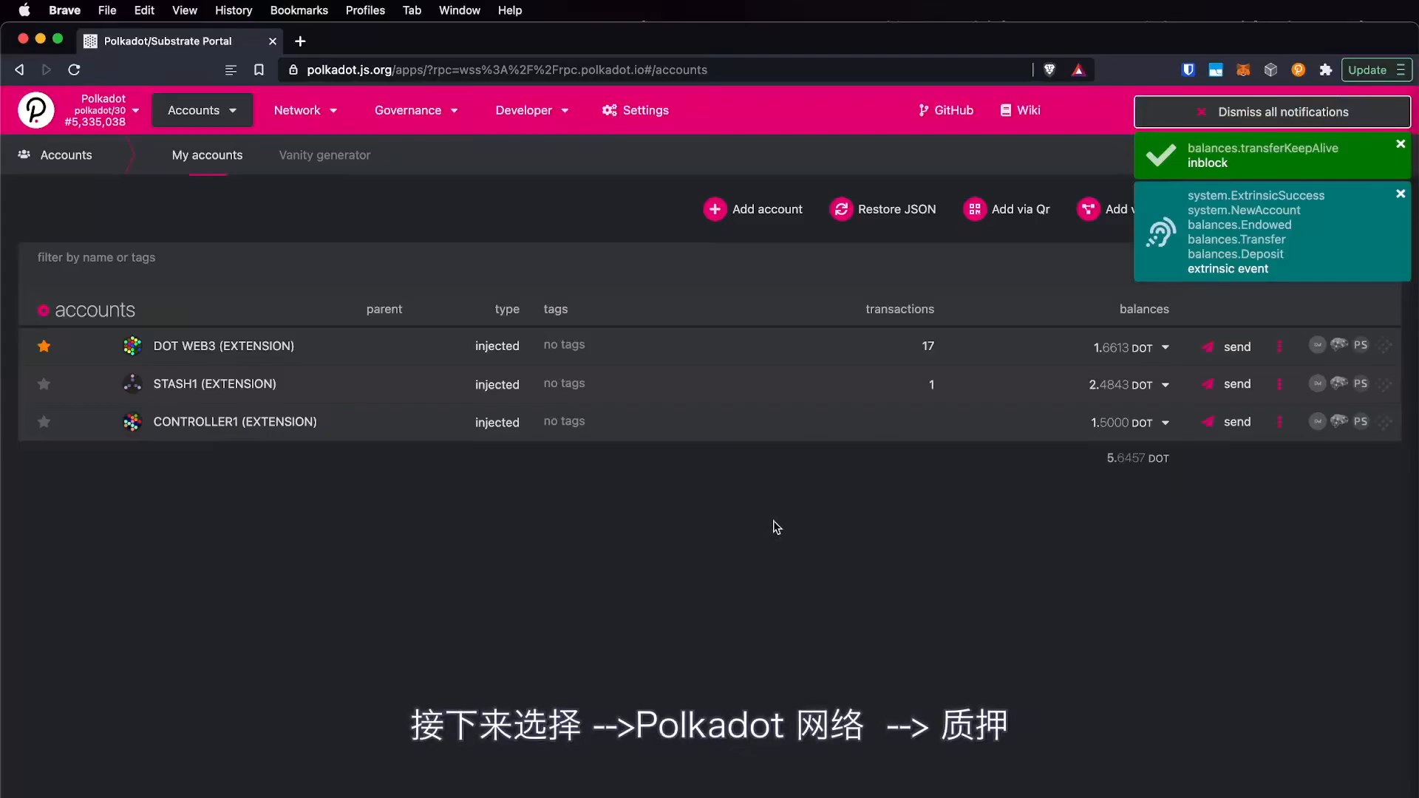
# - Start bonding a new stash in the staking account actions, with STASH1 as stash account and CONTROLLER1 as controller account
pyautogui.moveTo(310, 98)
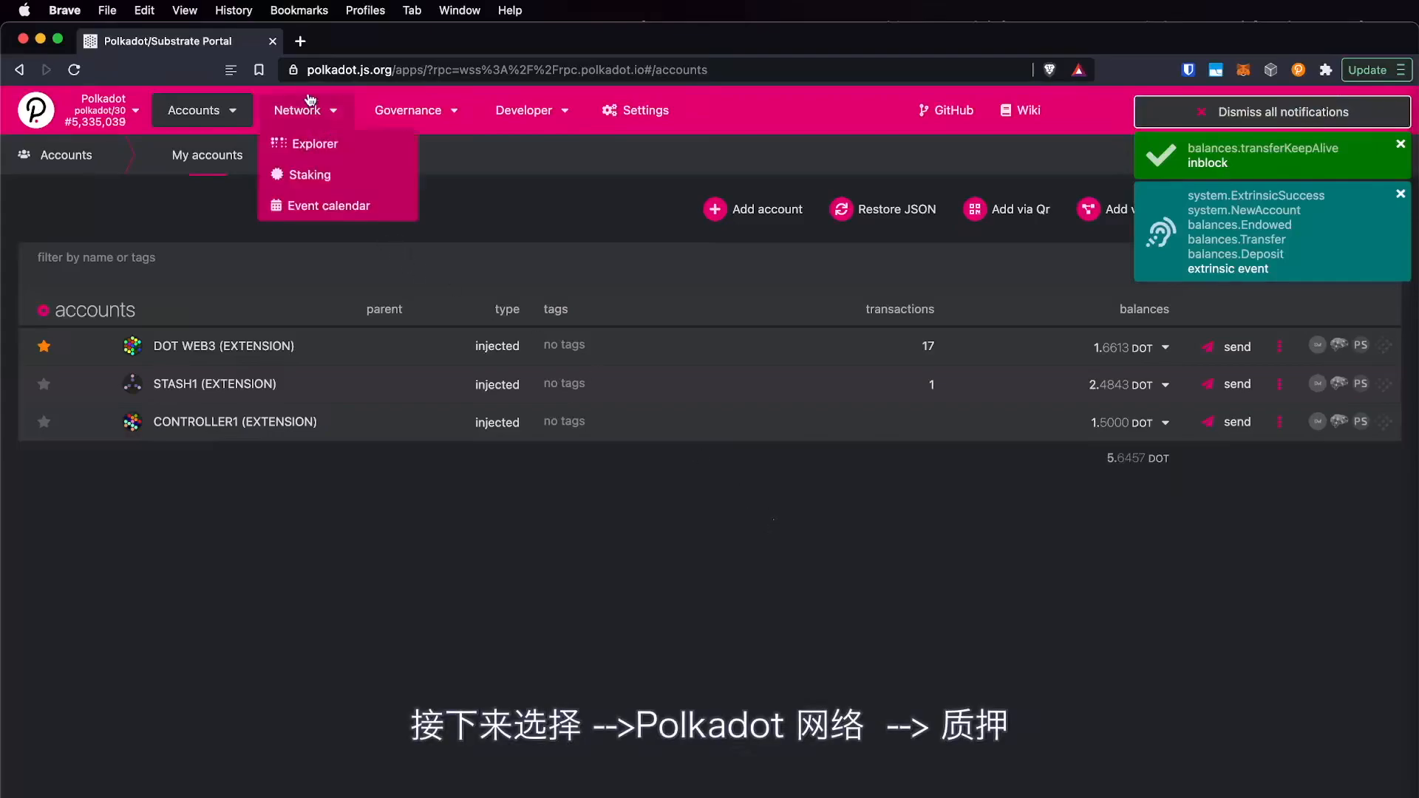
pyautogui.click(326, 177)
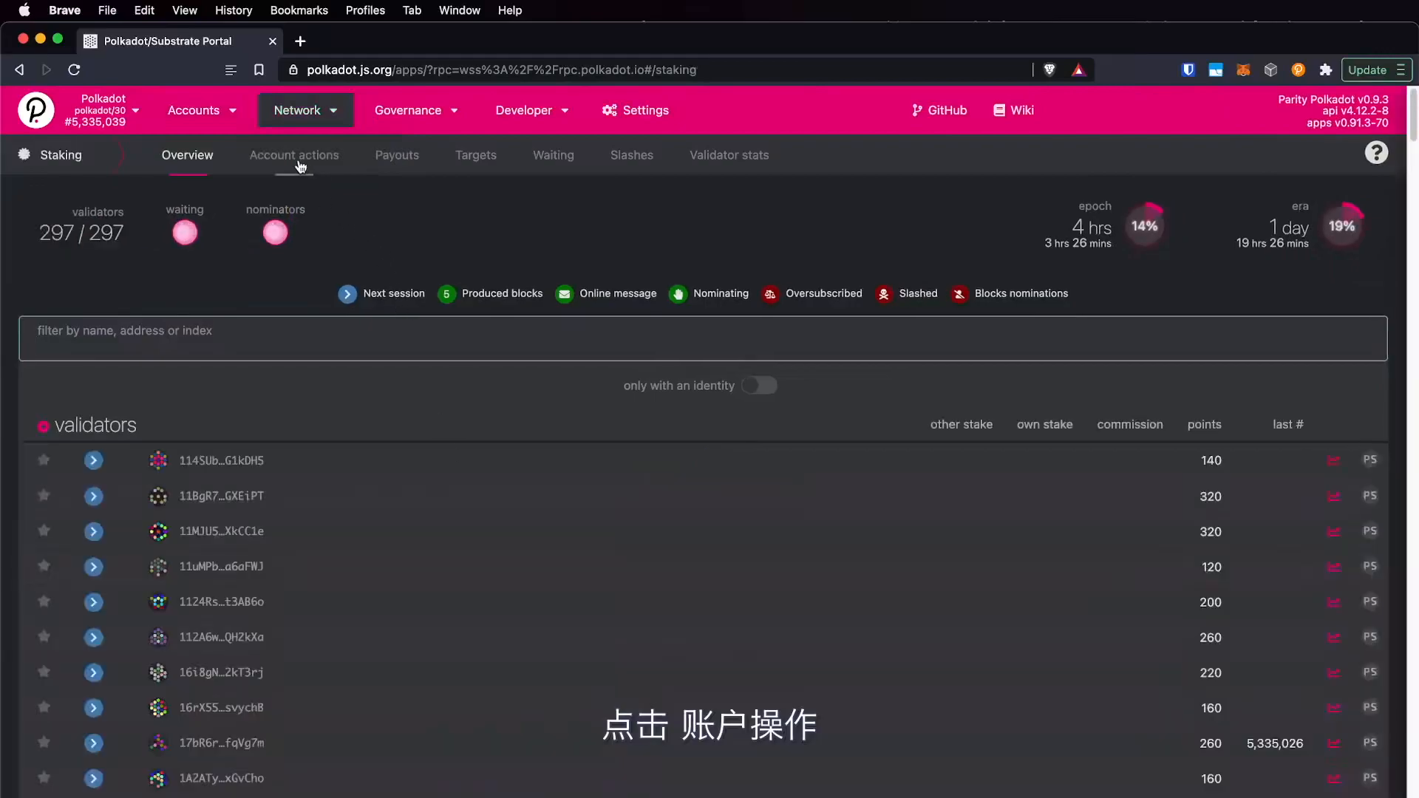
pyautogui.click(300, 159)
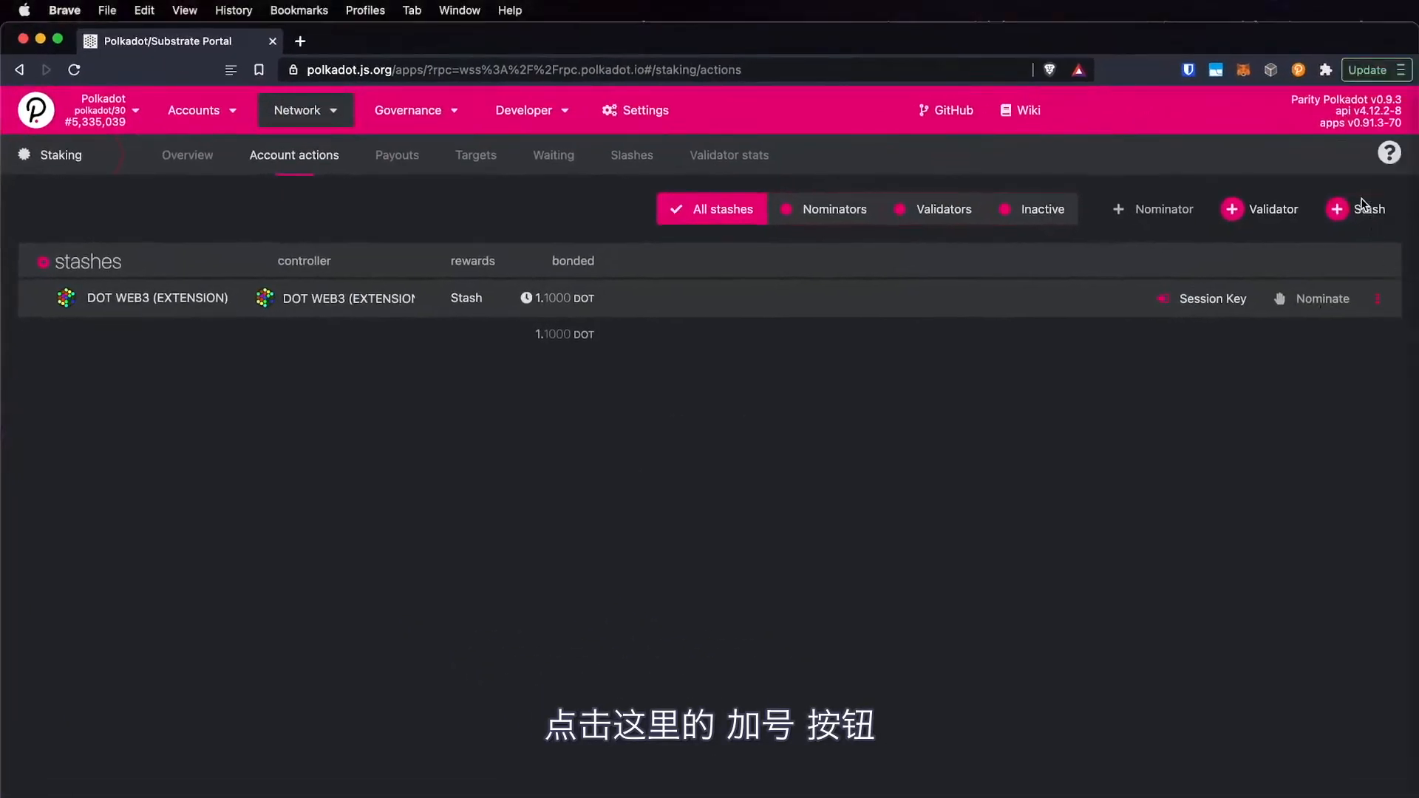
pyautogui.click(1337, 210)
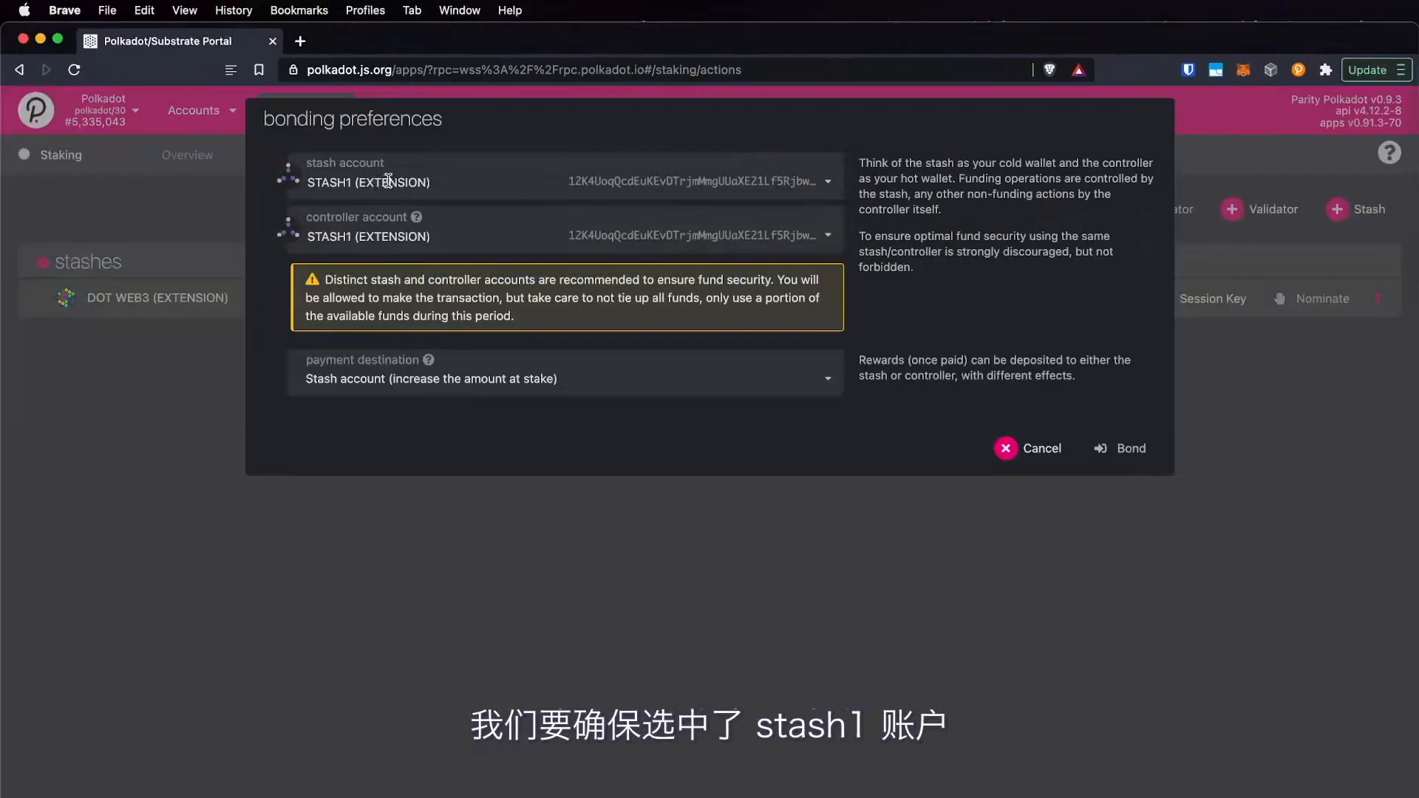
pyautogui.click(394, 235)
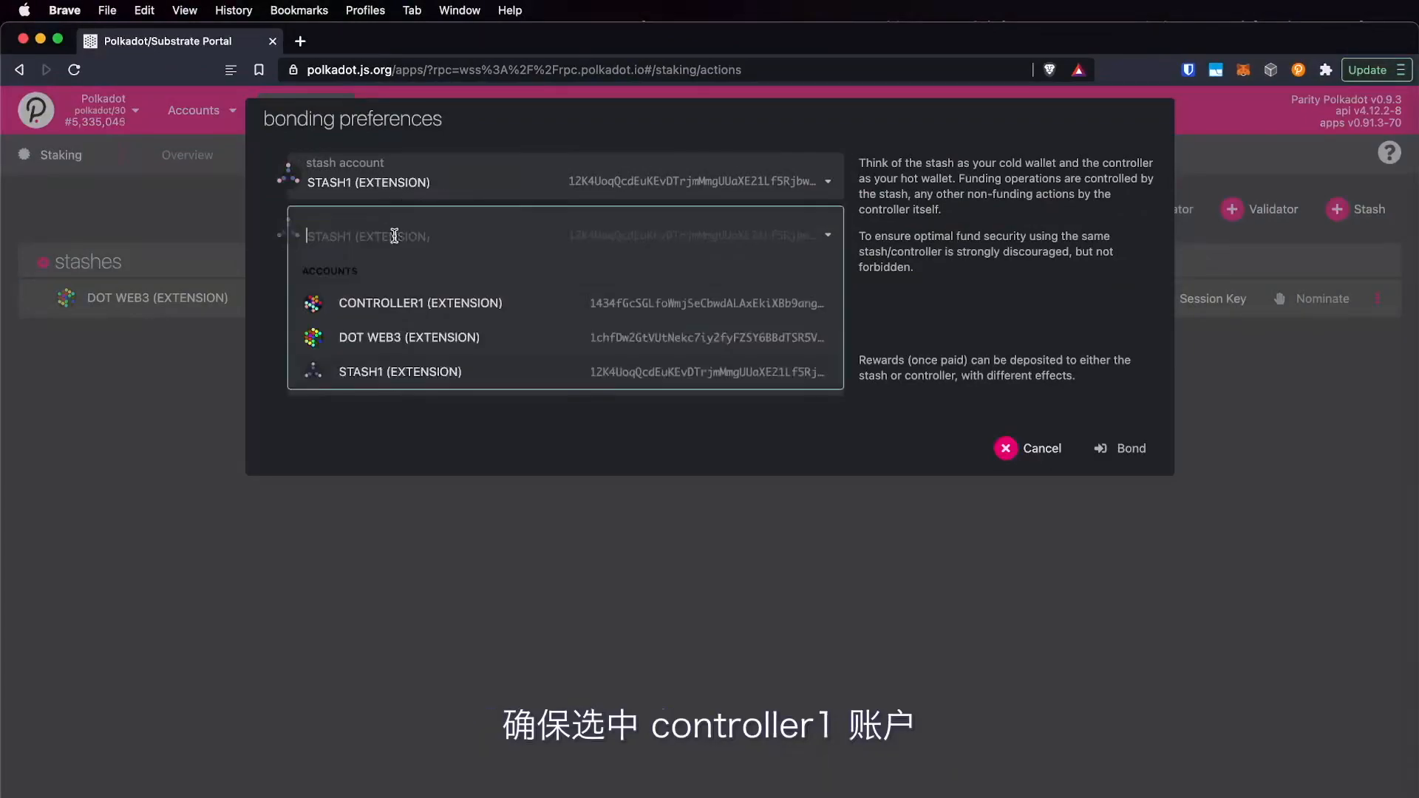
pyautogui.click(411, 235)
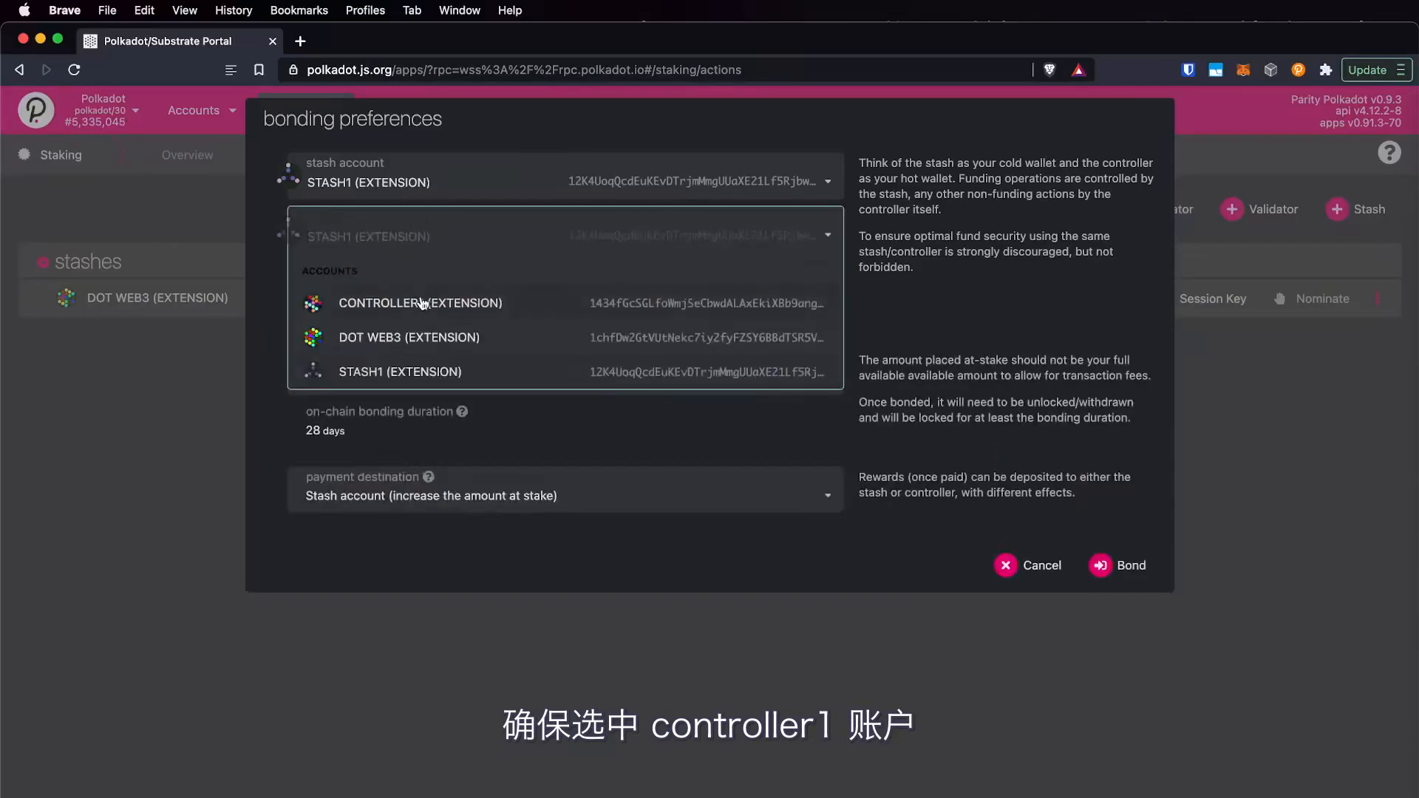
pyautogui.click(399, 304)
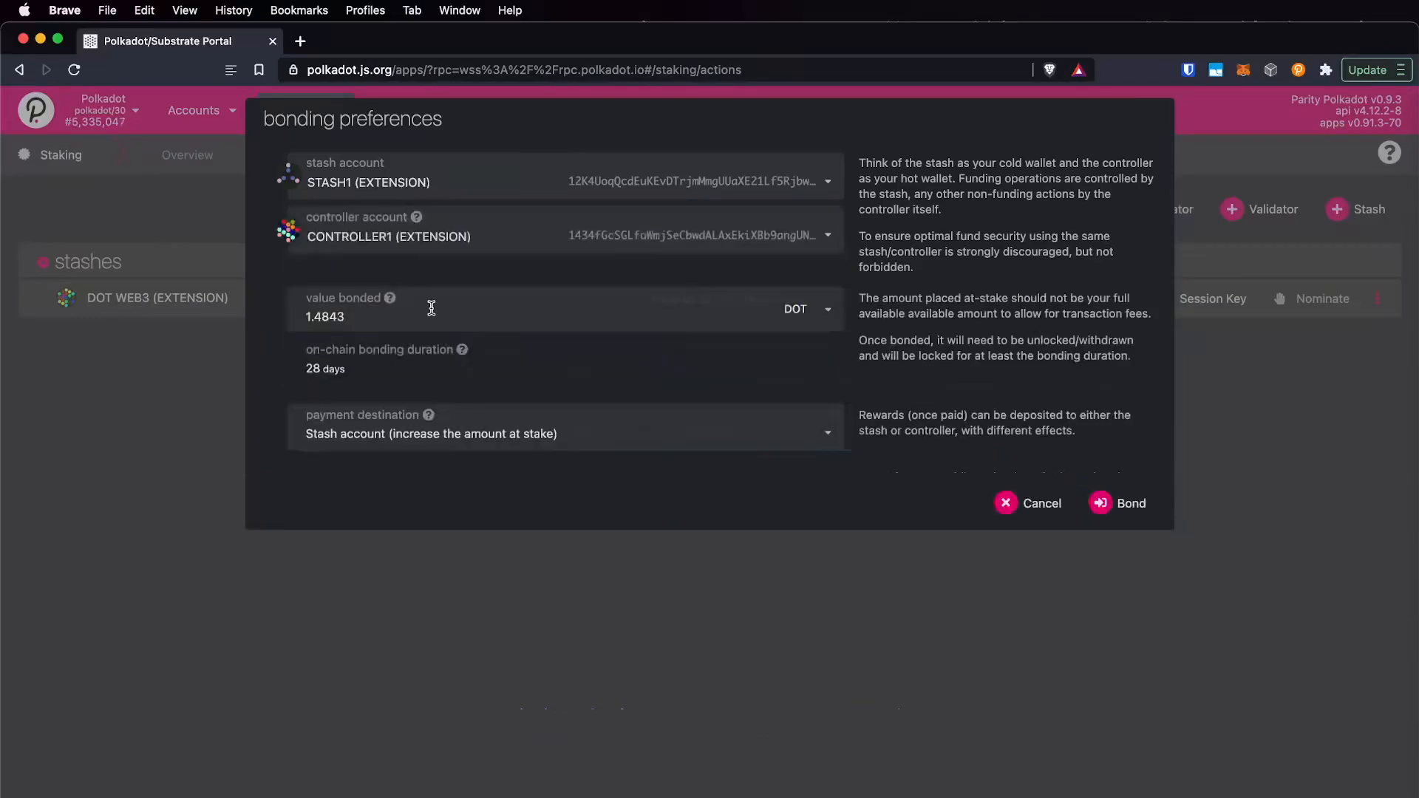
# - Set the bonded value to 1.8 DOT and keep the payment destination as Stash account (increase the amount at stake)
pyautogui.doubleClick(443, 316)
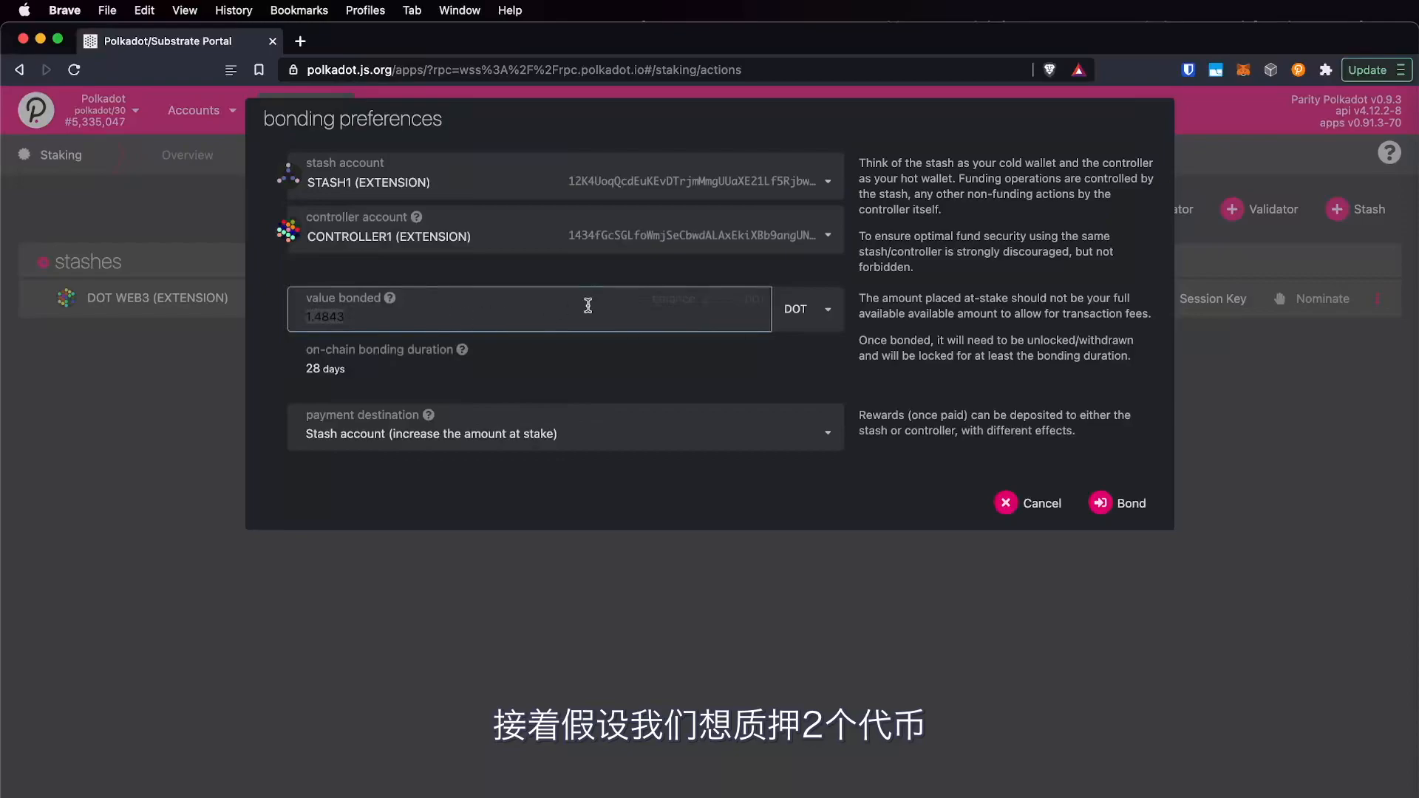
pyautogui.press('BackSpace')
pyautogui.write('2')
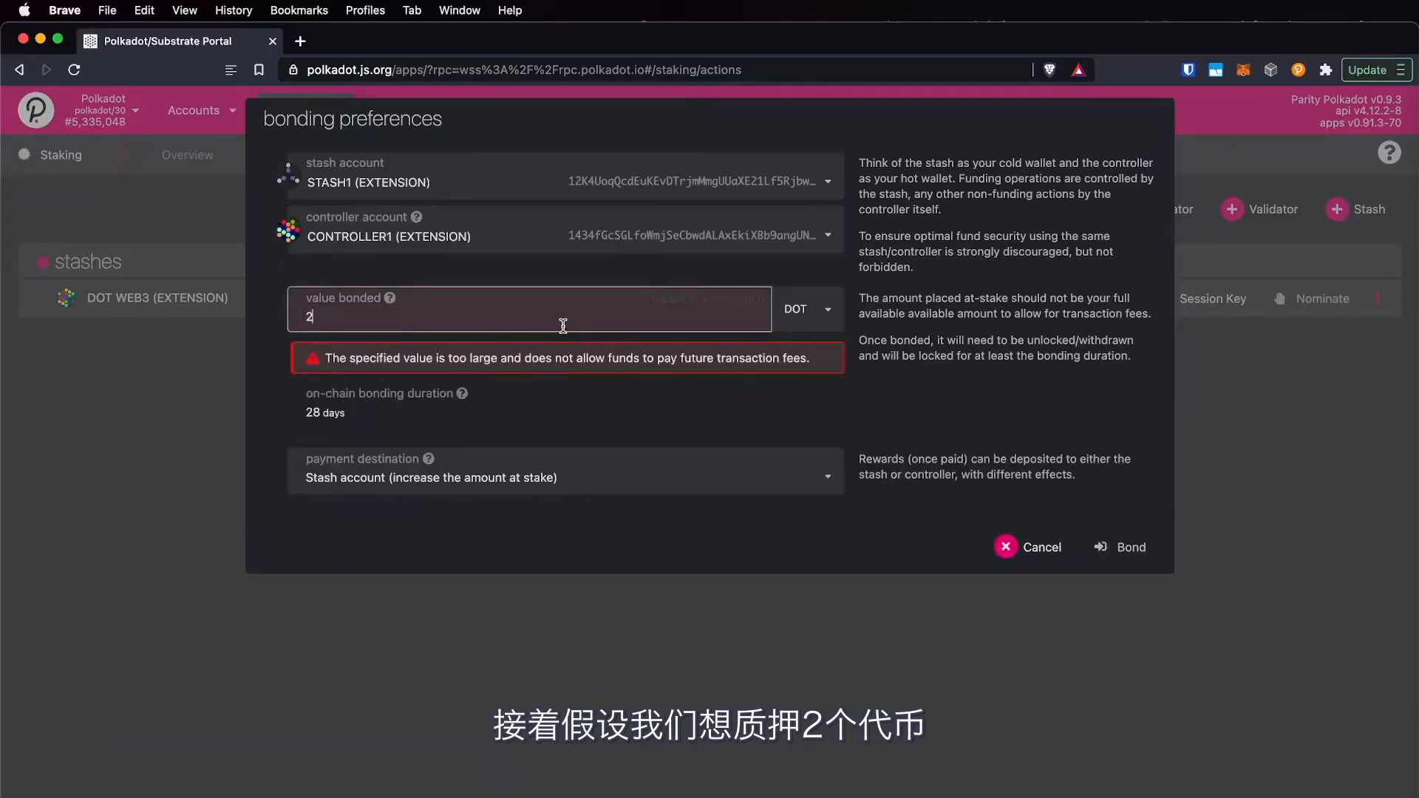
pyautogui.press('BackSpace')
pyautogui.write('1.8')
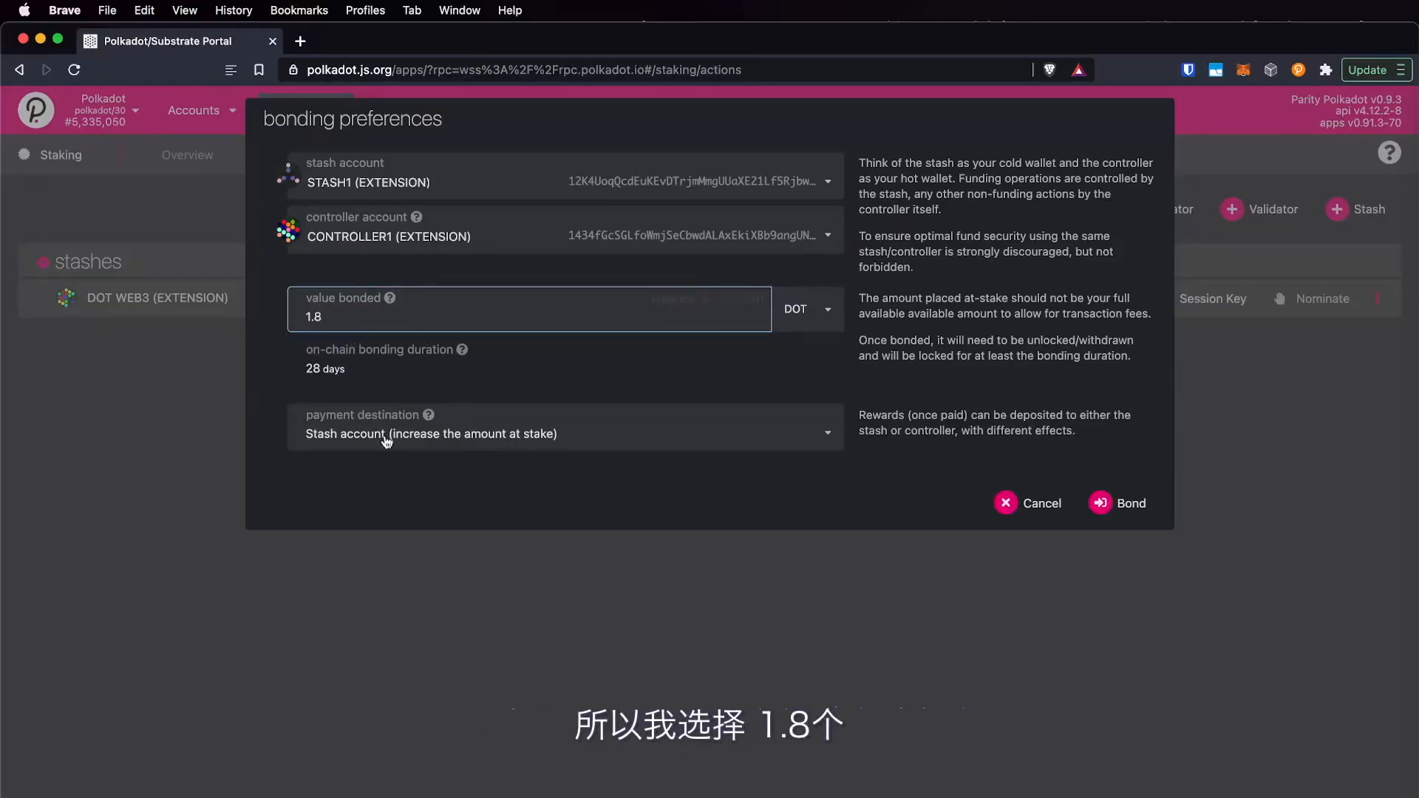
pyautogui.click(555, 442)
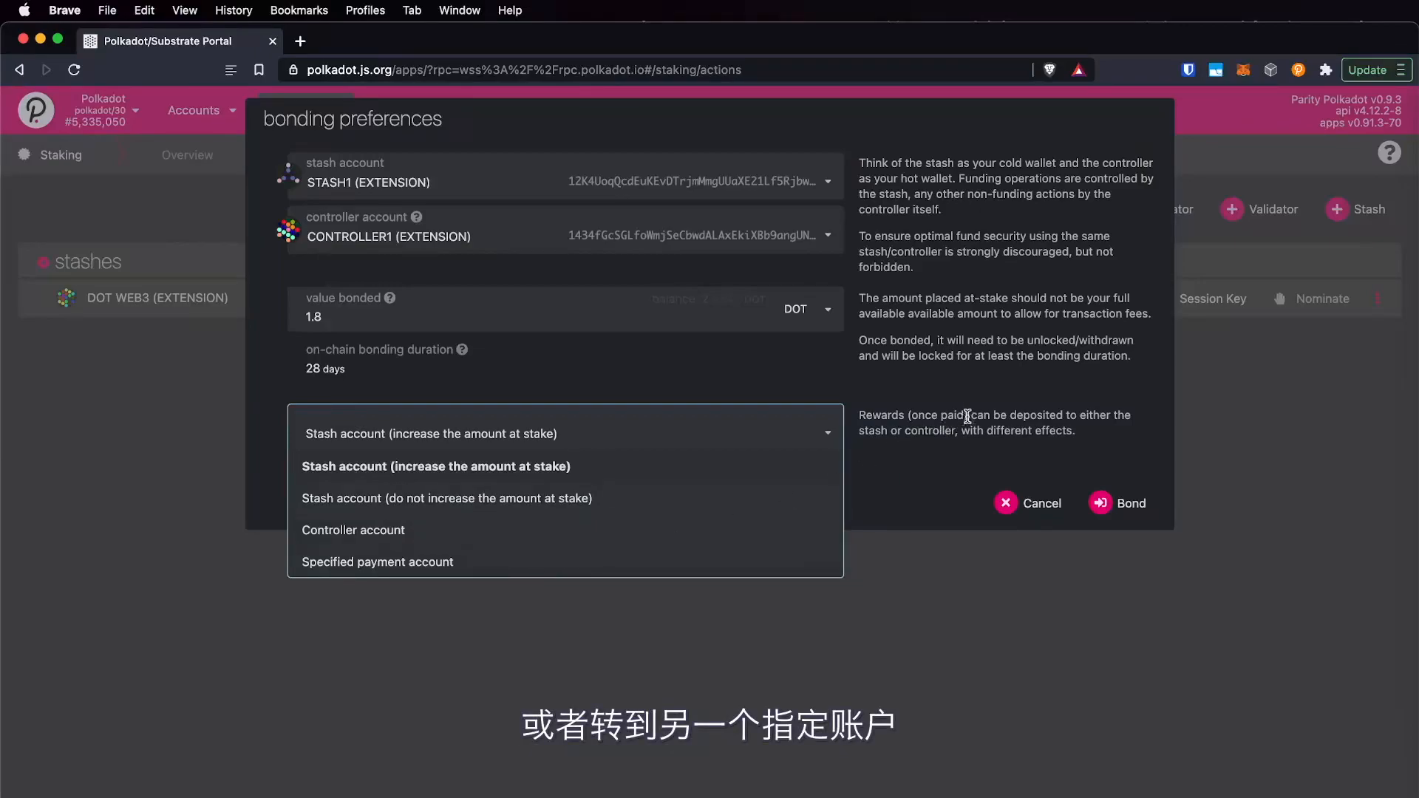
pyautogui.click(1171, 517)
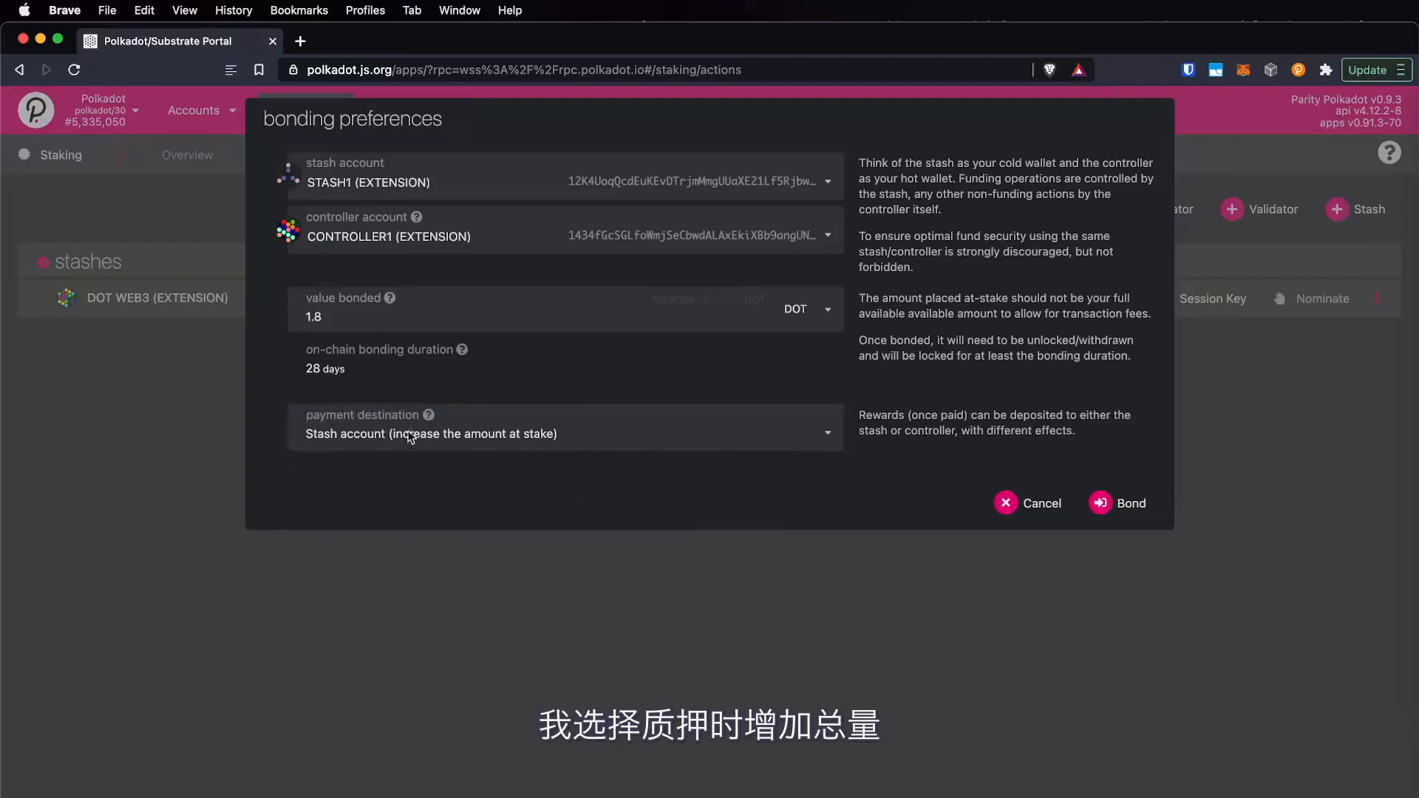
# - Submit the bond transaction, sign it in the extension with stash1, and check the bonded amount of STASH1
pyautogui.click(1118, 508)
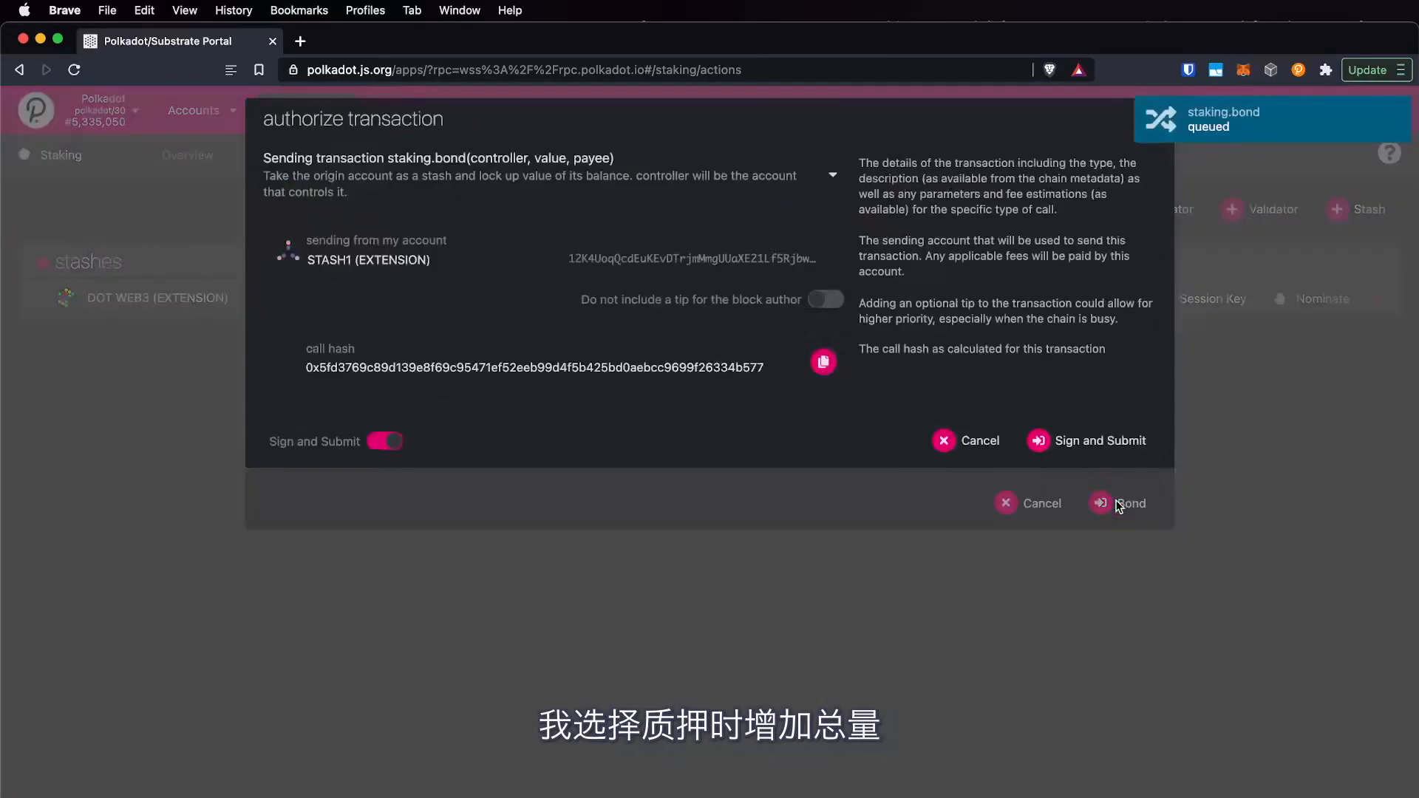
pyautogui.click(1107, 440)
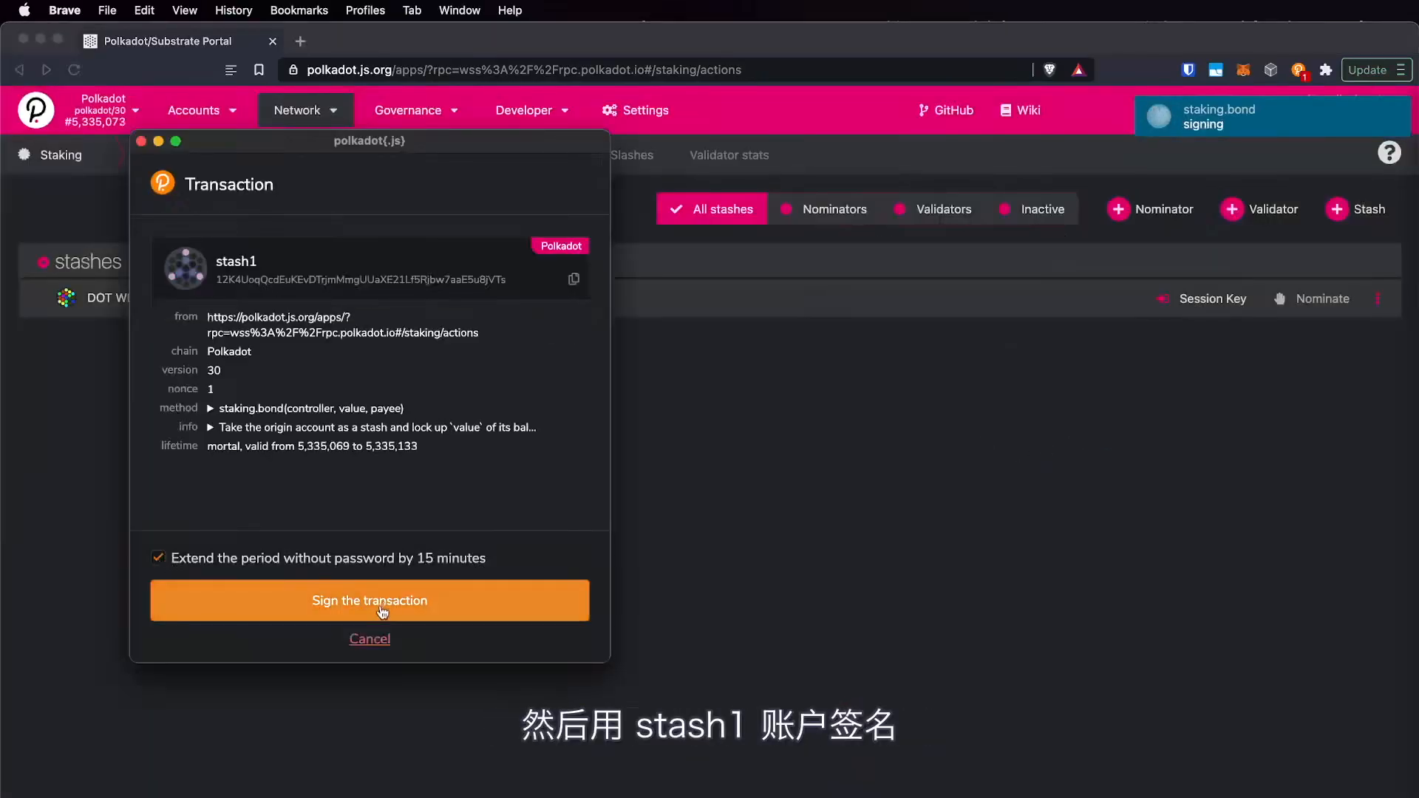
pyautogui.click(382, 611)
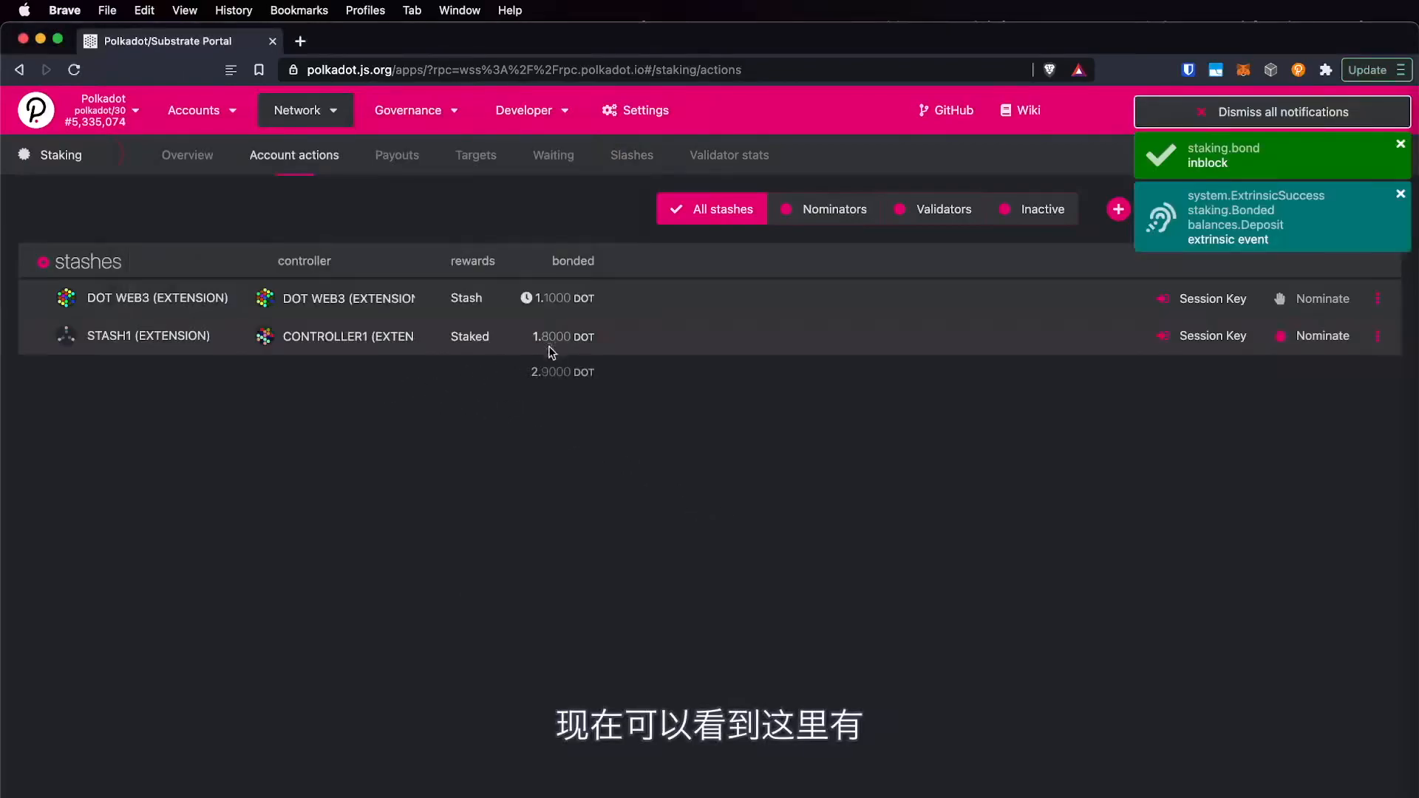
pyautogui.doubleClick(538, 334)
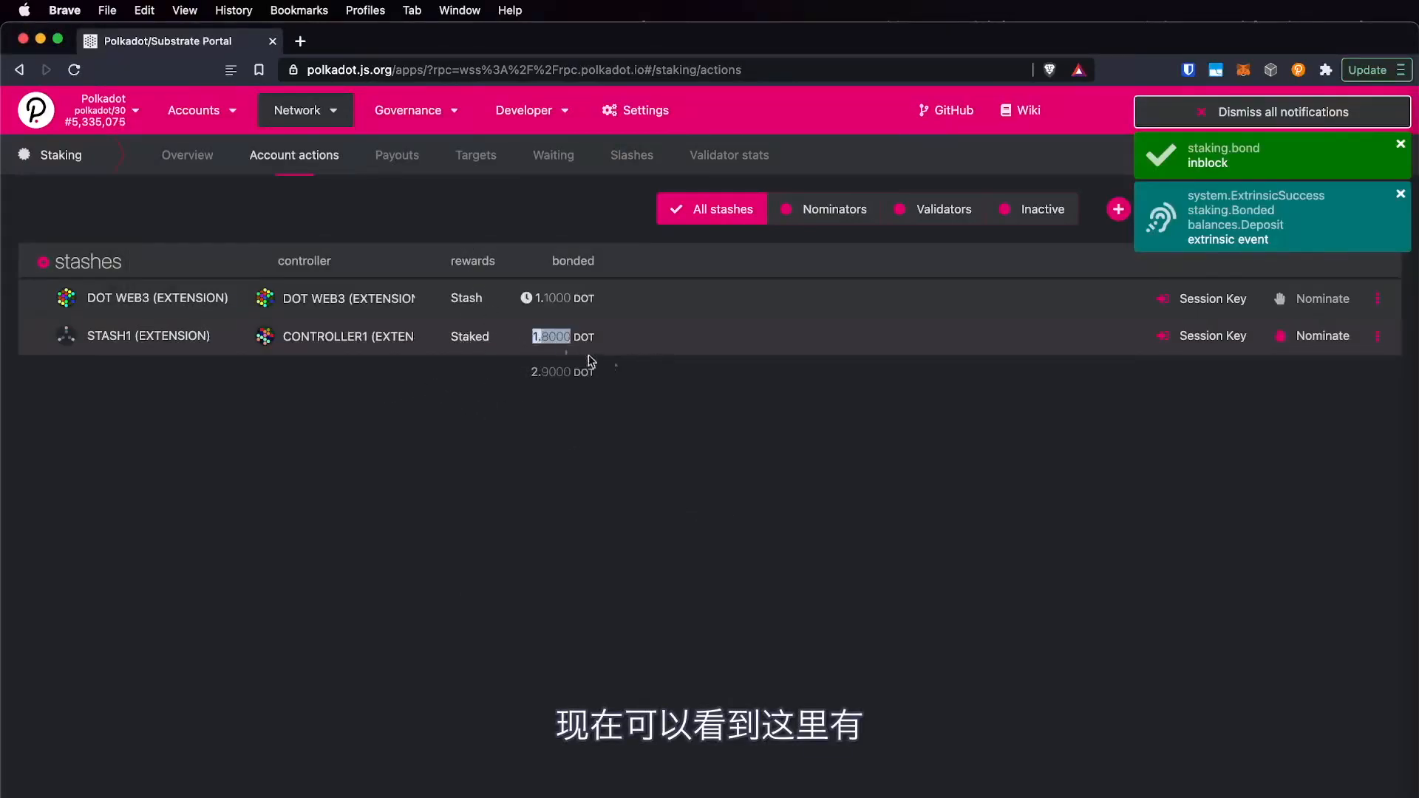
pyautogui.click(680, 360)
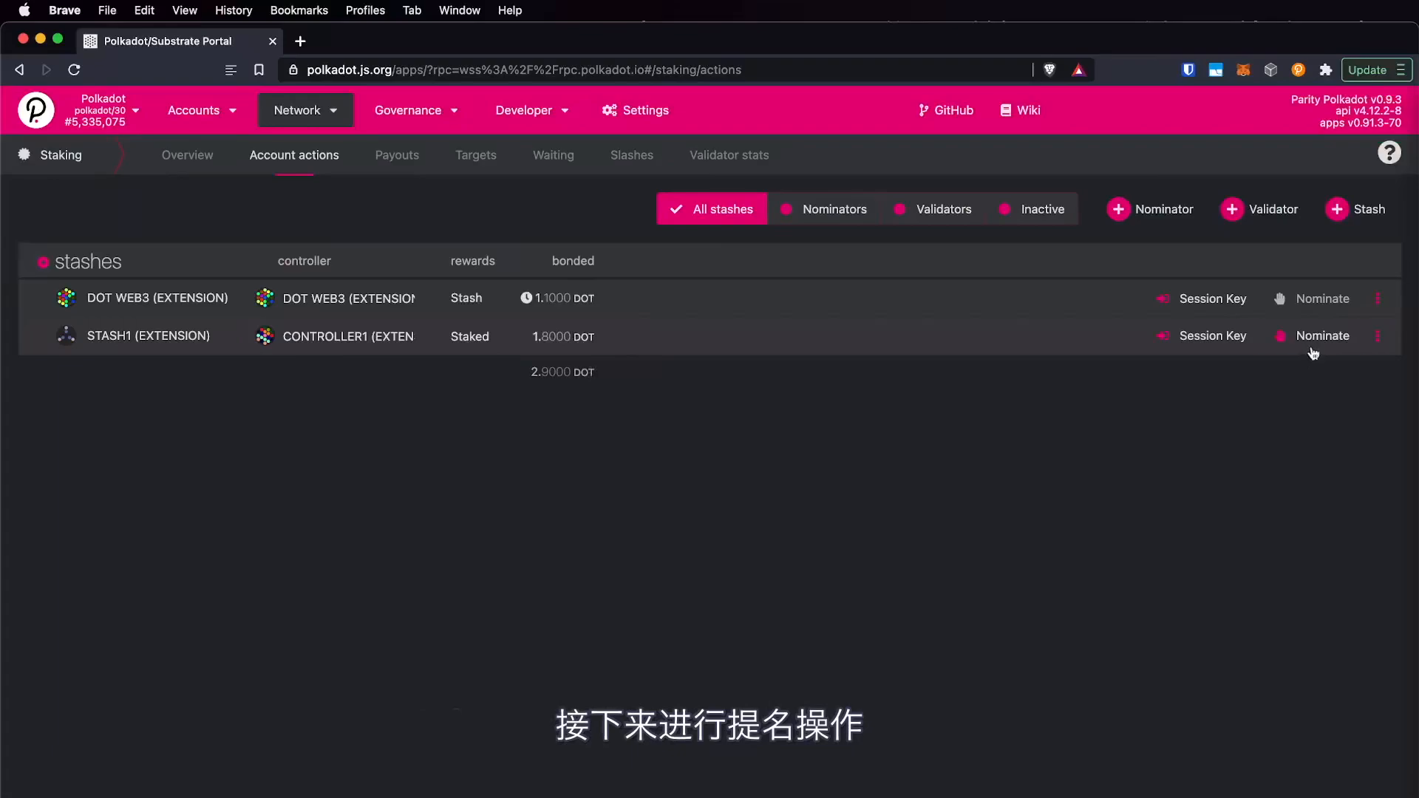
# - Nominate the validators ZUG CAPITAL/19, POLYCHAIN LABS/VALIDATOR 05 and LISTEN for STASH1, and sign and submit the transaction
pyautogui.click(1316, 337)
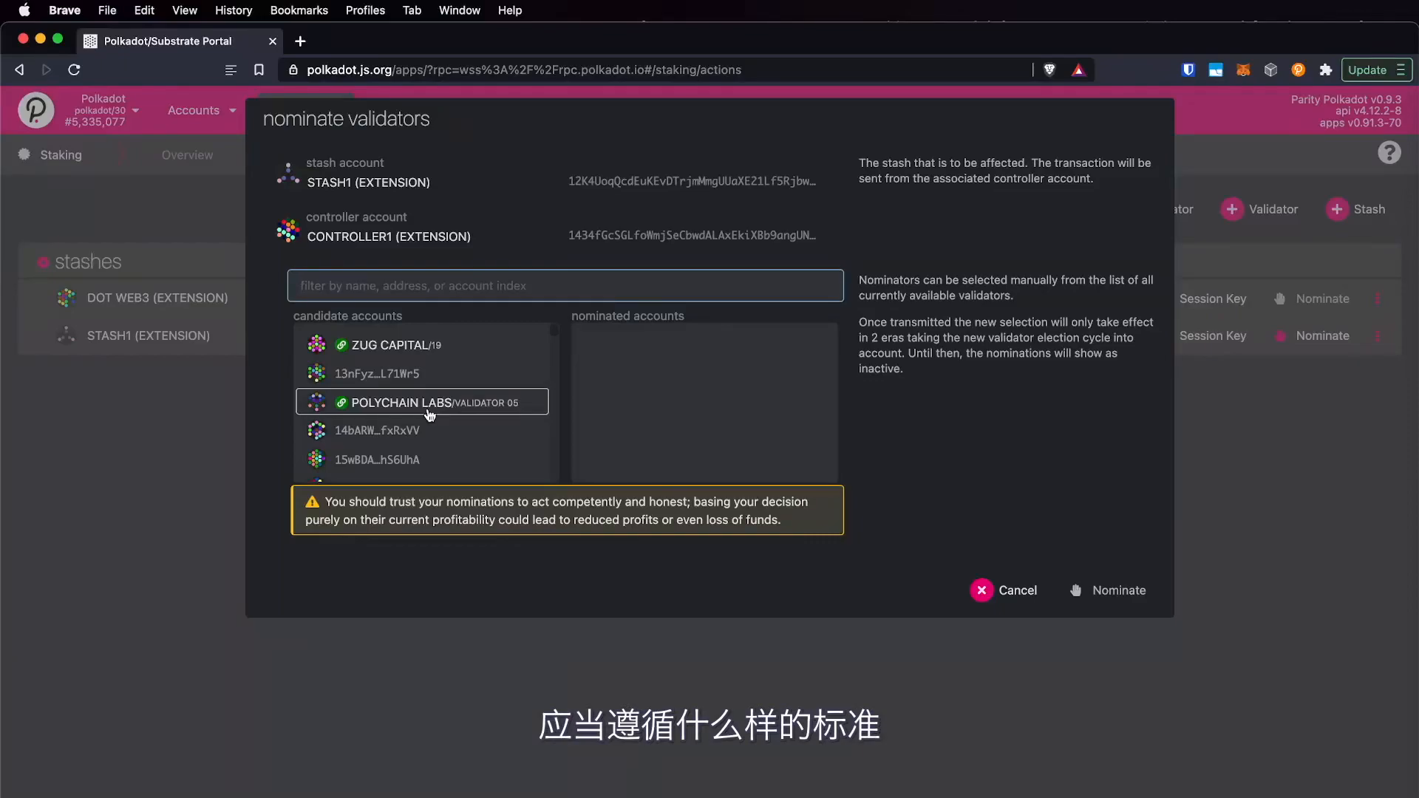
pyautogui.click(465, 354)
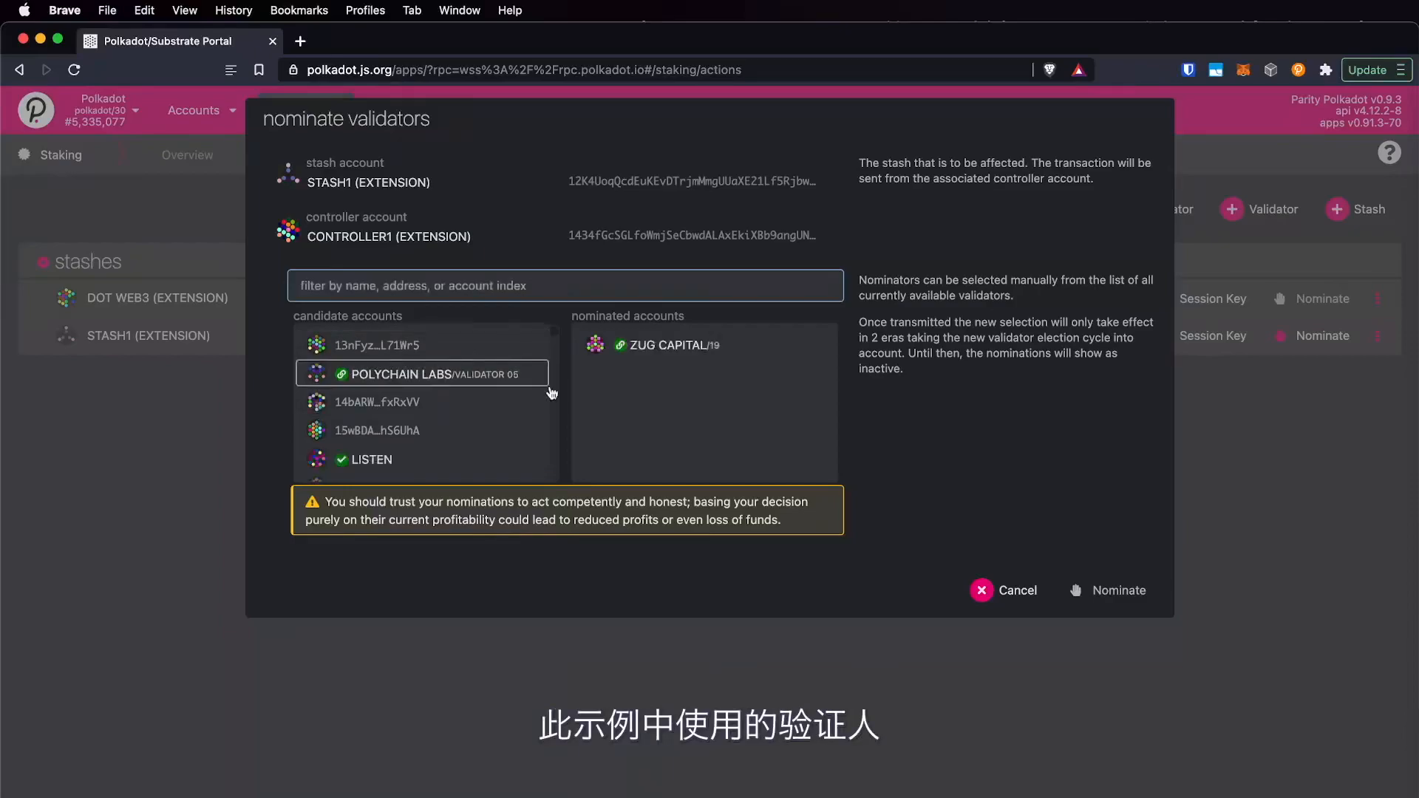
pyautogui.click(474, 391)
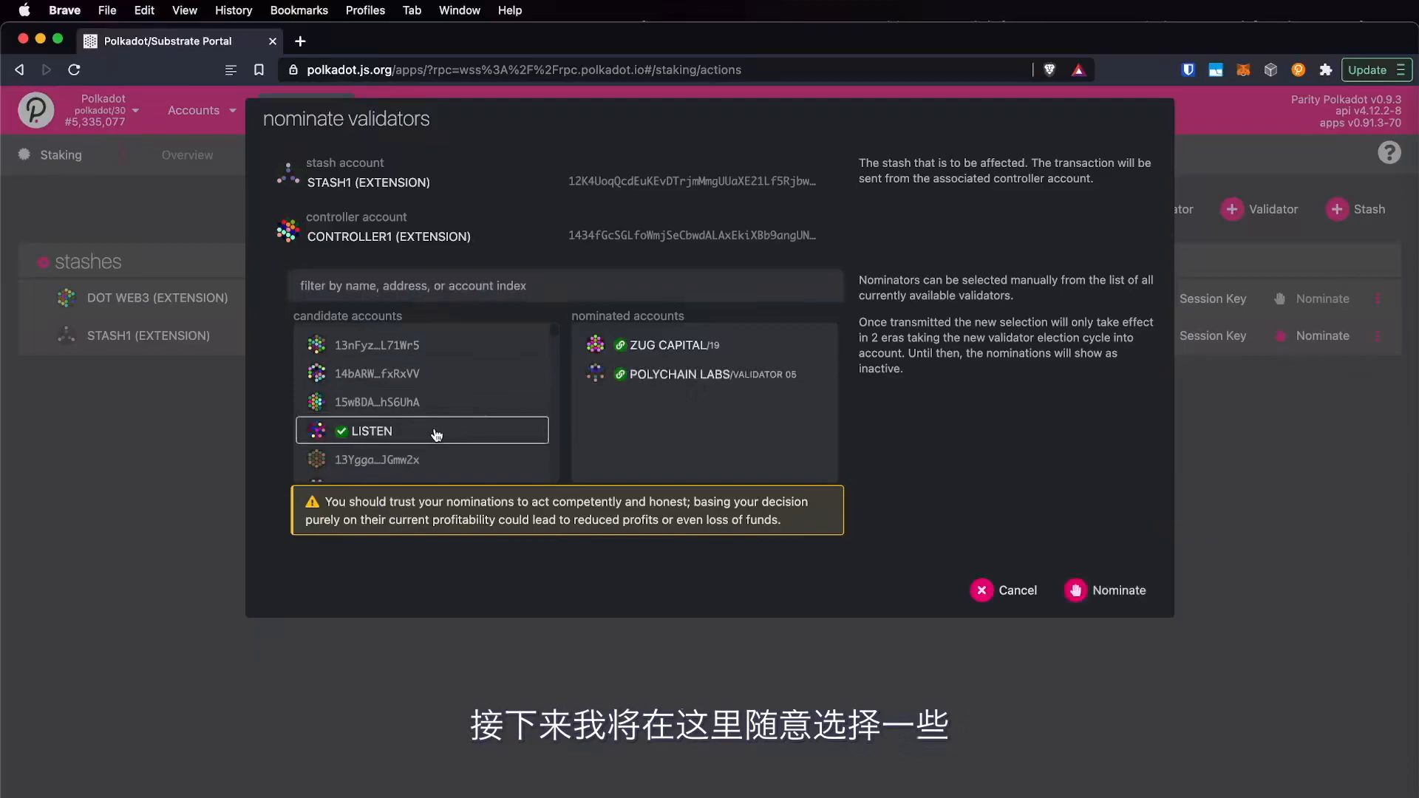
pyautogui.click(437, 433)
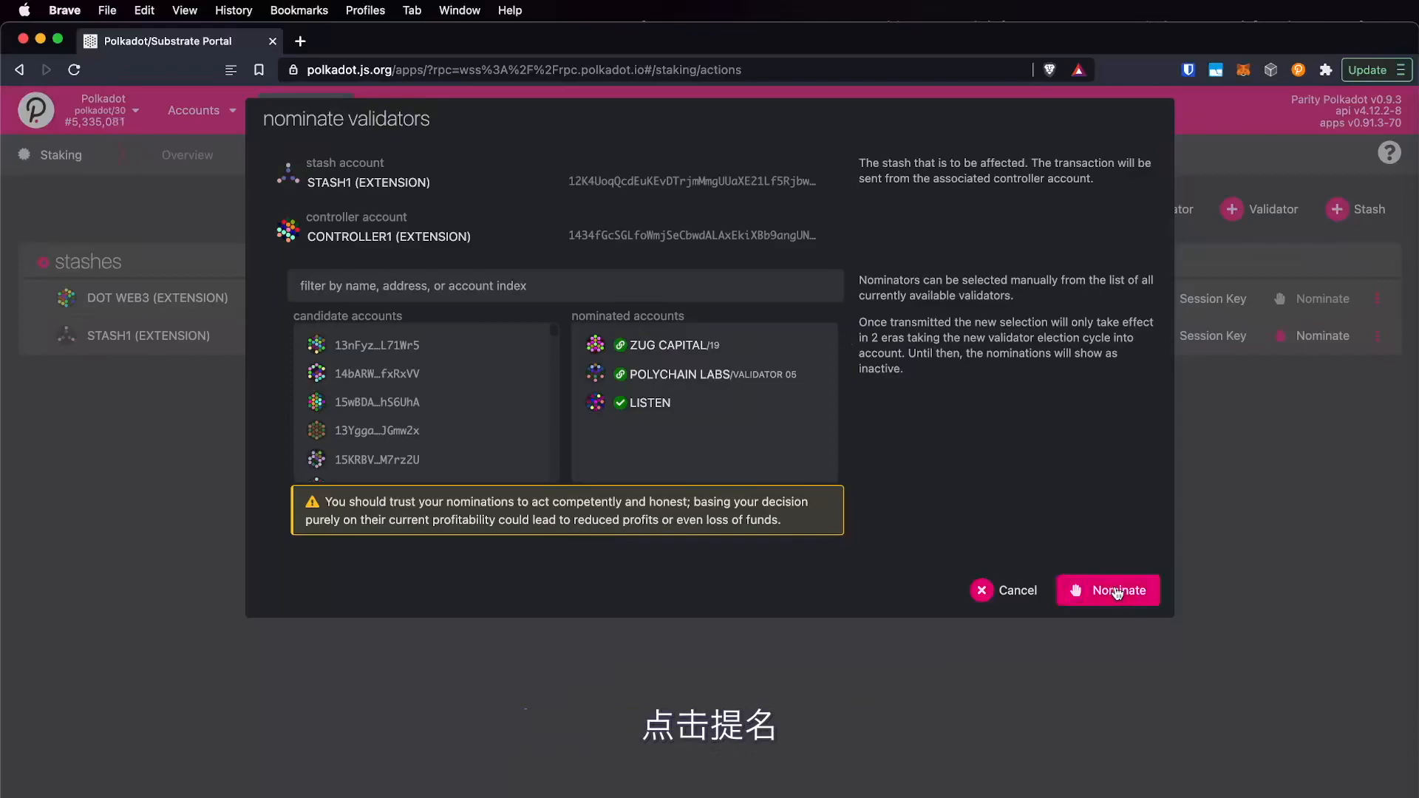
pyautogui.click(1118, 594)
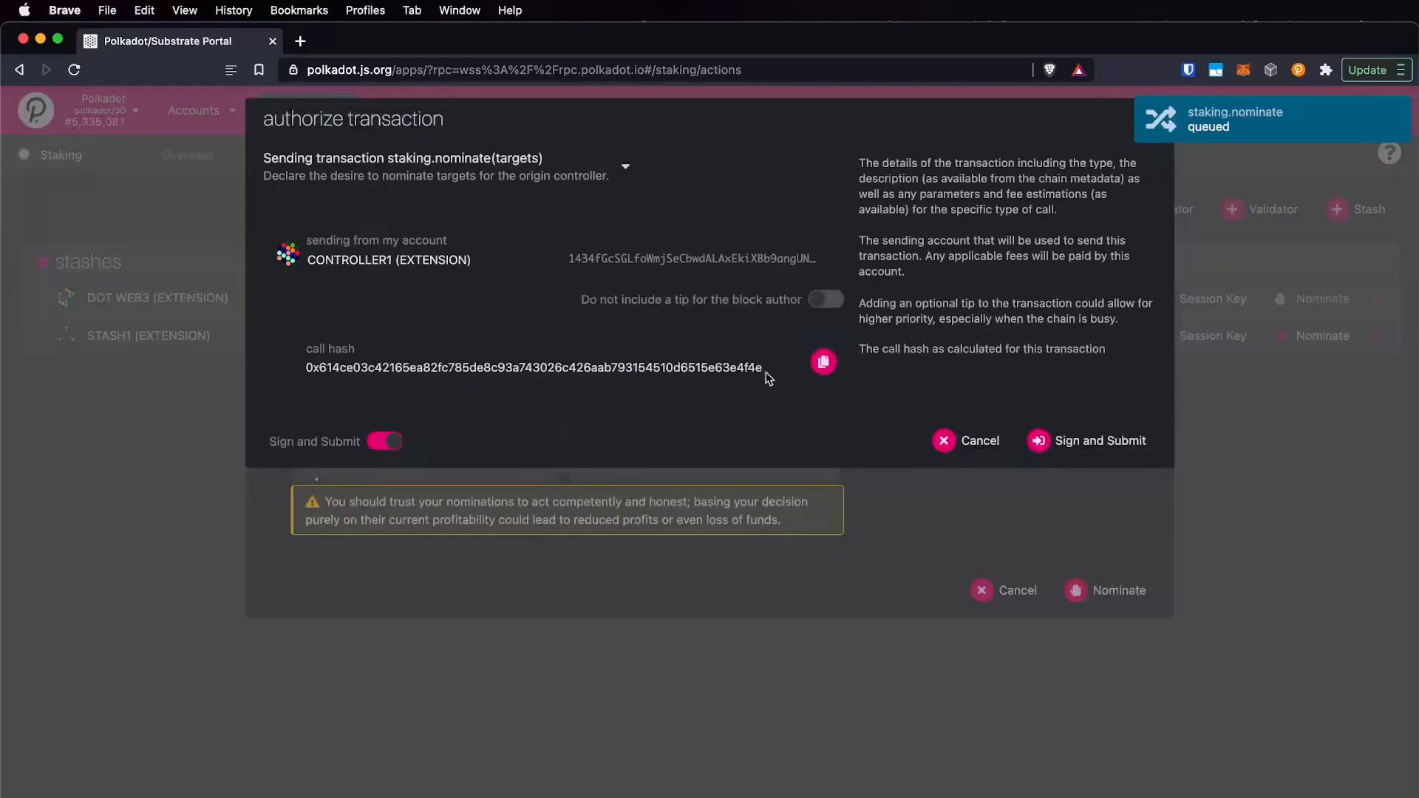
pyautogui.click(1111, 441)
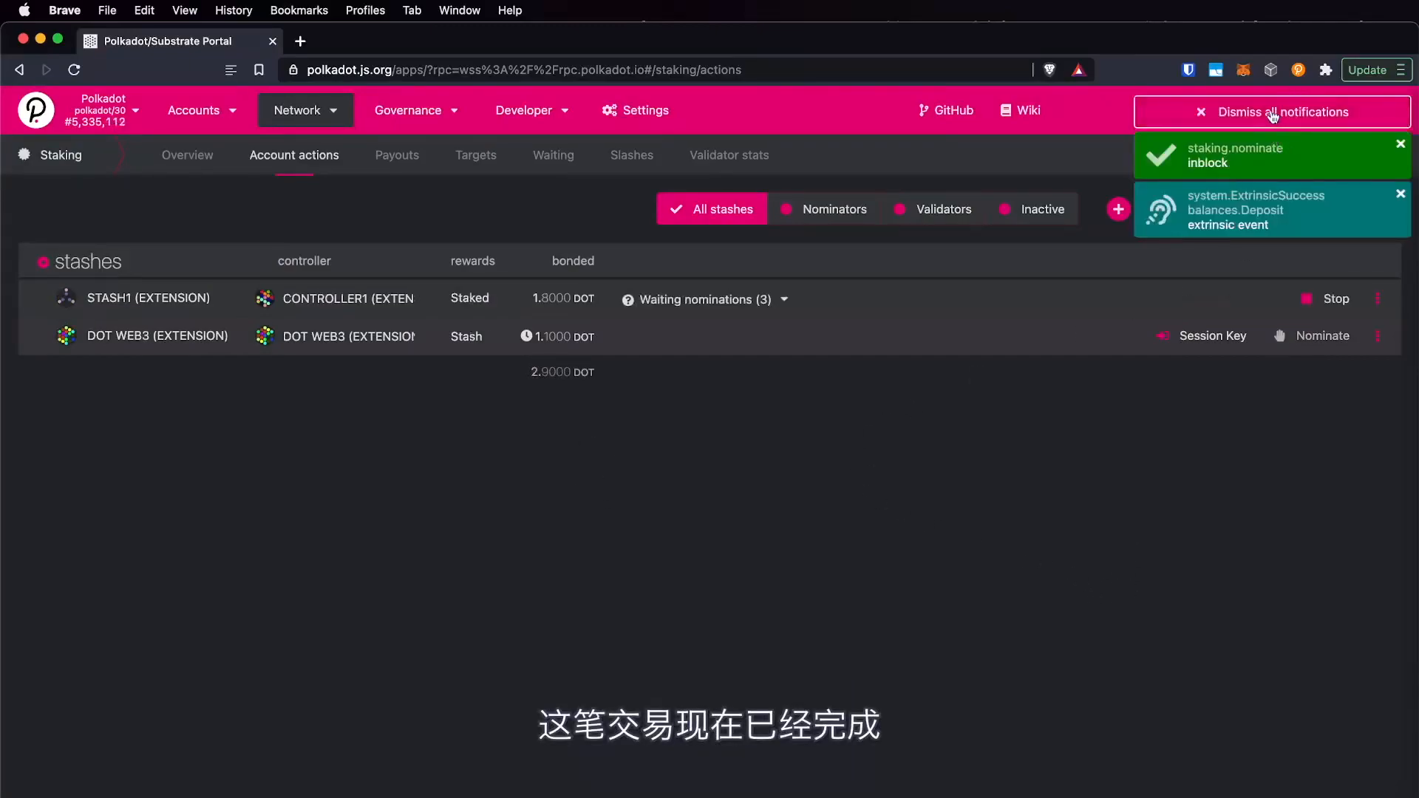
# - Dismiss all notifications and expand the waiting nominations of STASH1 to review the nominated validators
pyautogui.click(1273, 115)
pyautogui.click(773, 302)
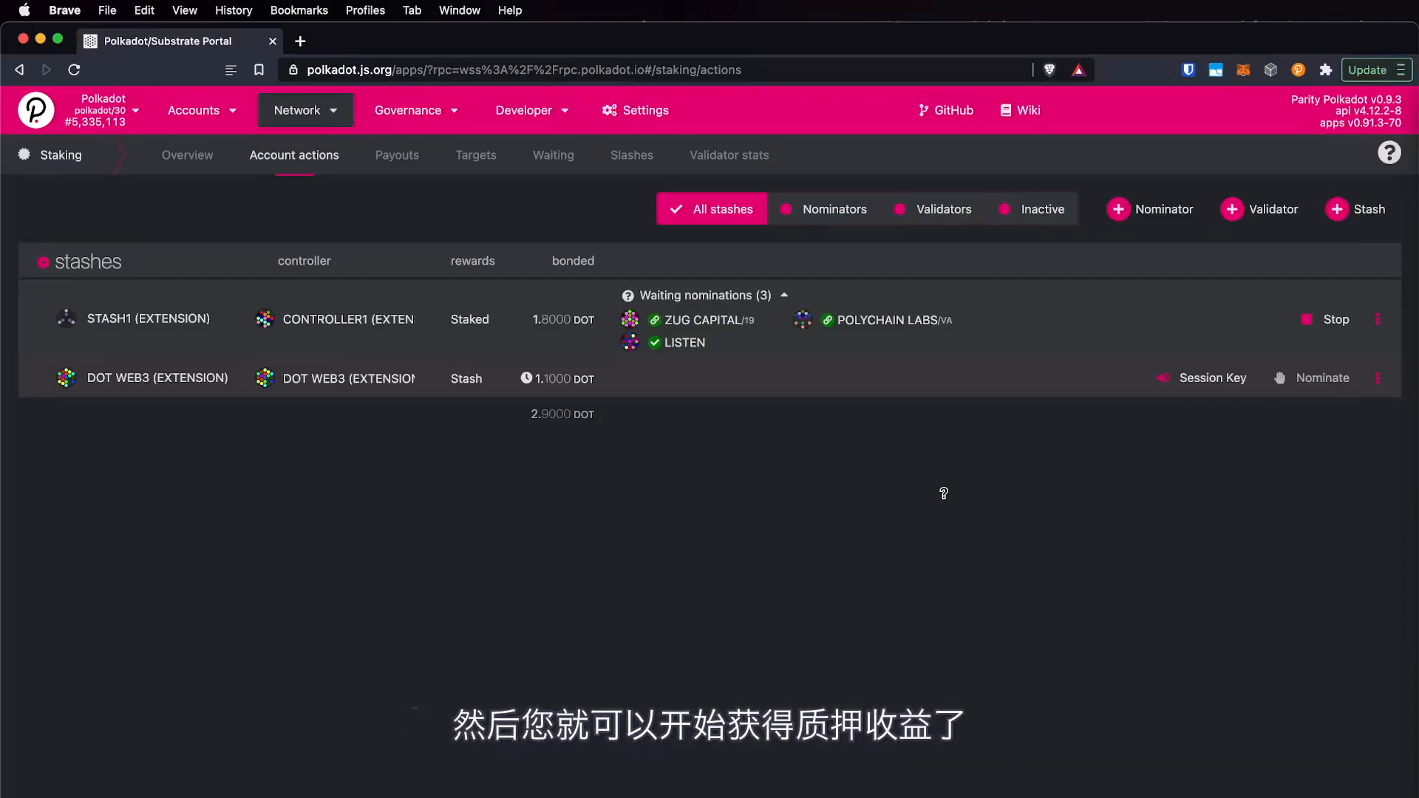
# - Export the stash1 account from the polkadot{.js} extension using the account password, and save the JSON backup file
pyautogui.click(1299, 71)
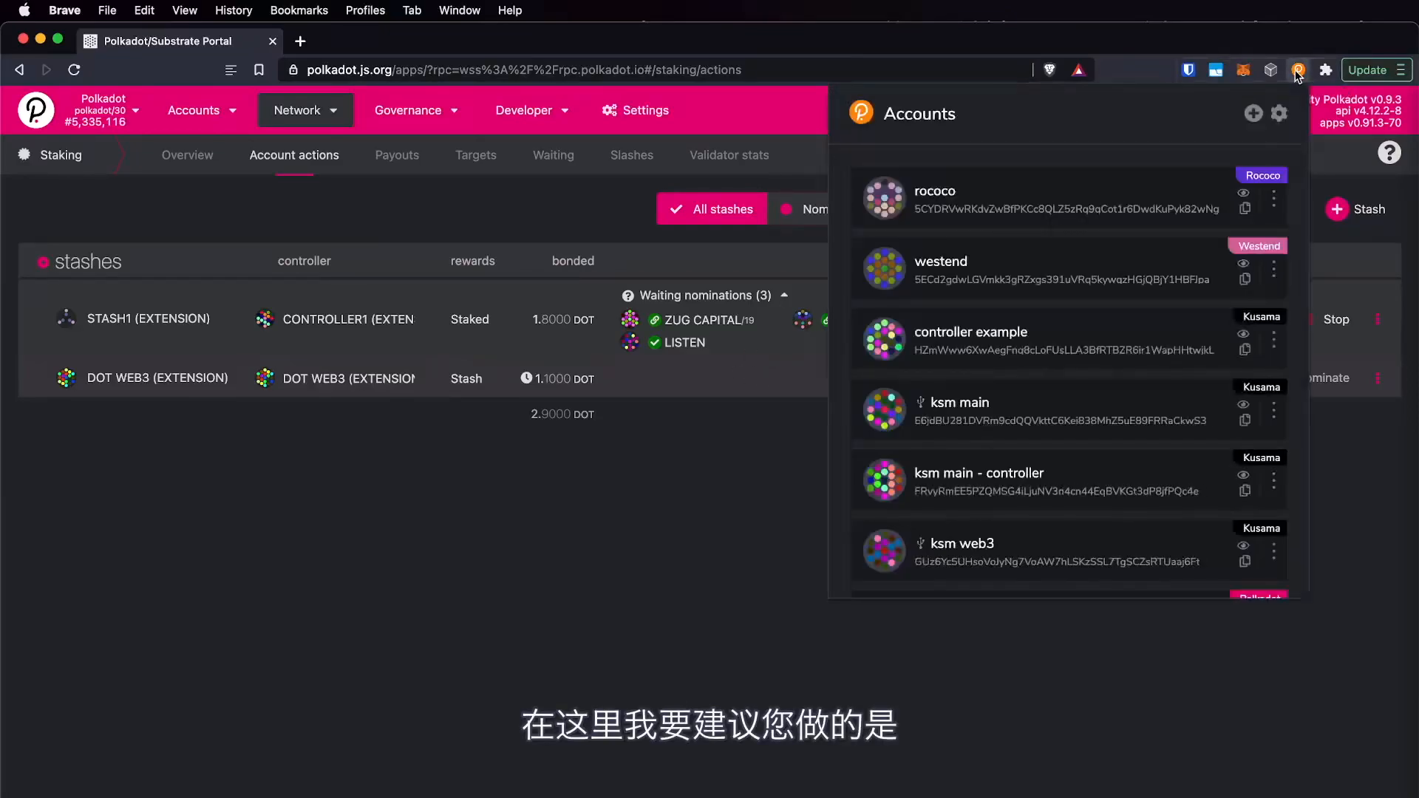
pyautogui.scroll(-6, 1178, 244)
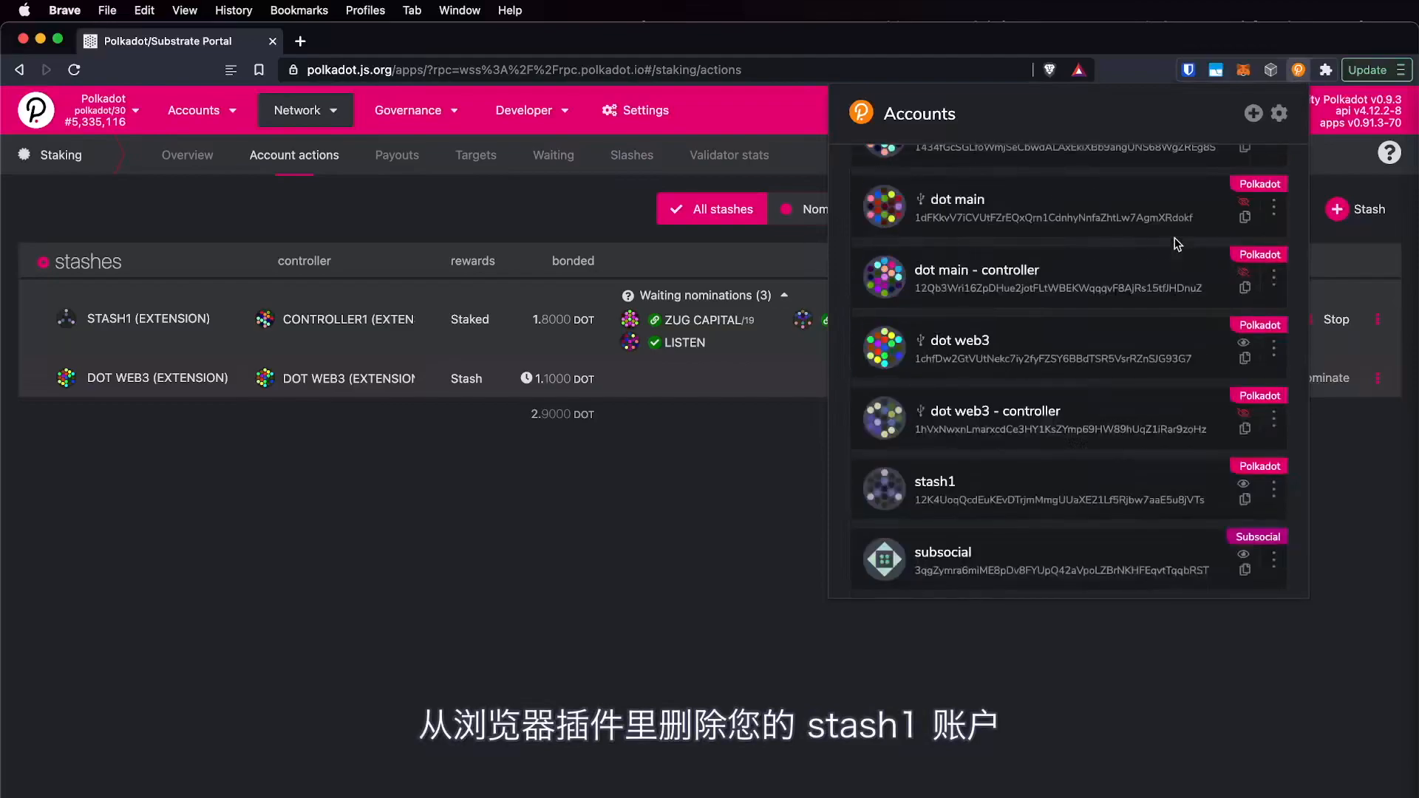
pyautogui.click(1275, 493)
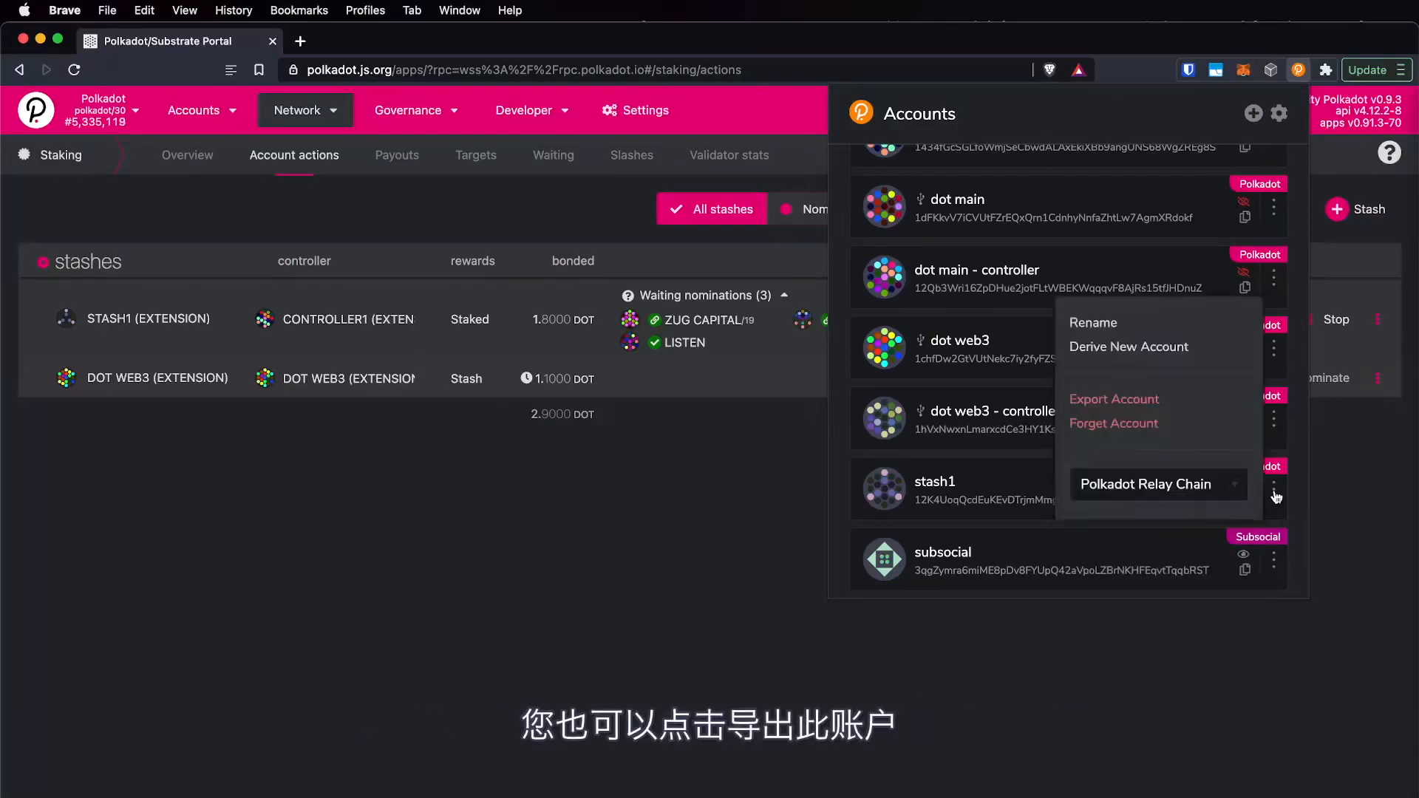
pyautogui.click(1112, 407)
pyautogui.click(936, 331)
pyautogui.write('••••••••')
pyautogui.click(1101, 378)
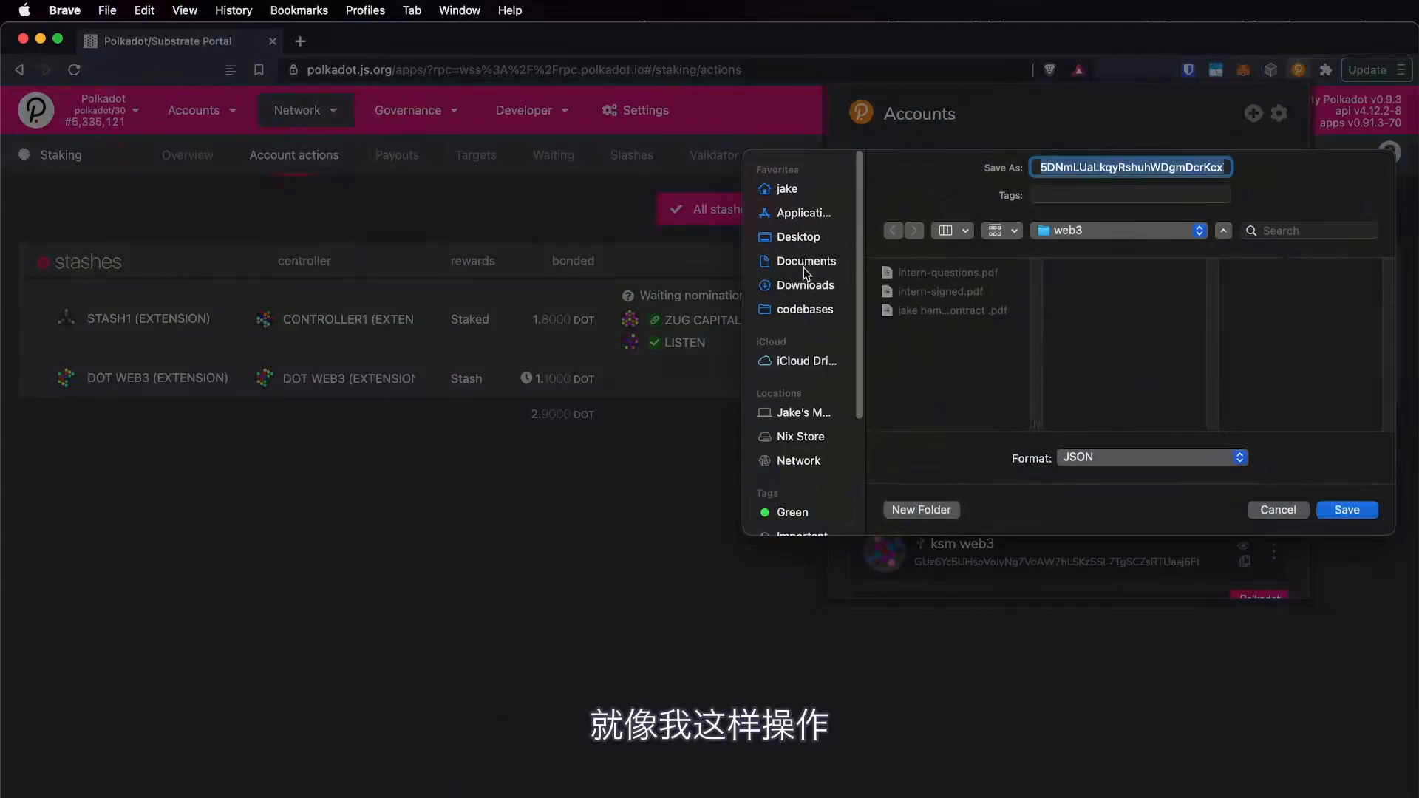
pyautogui.press('Return')
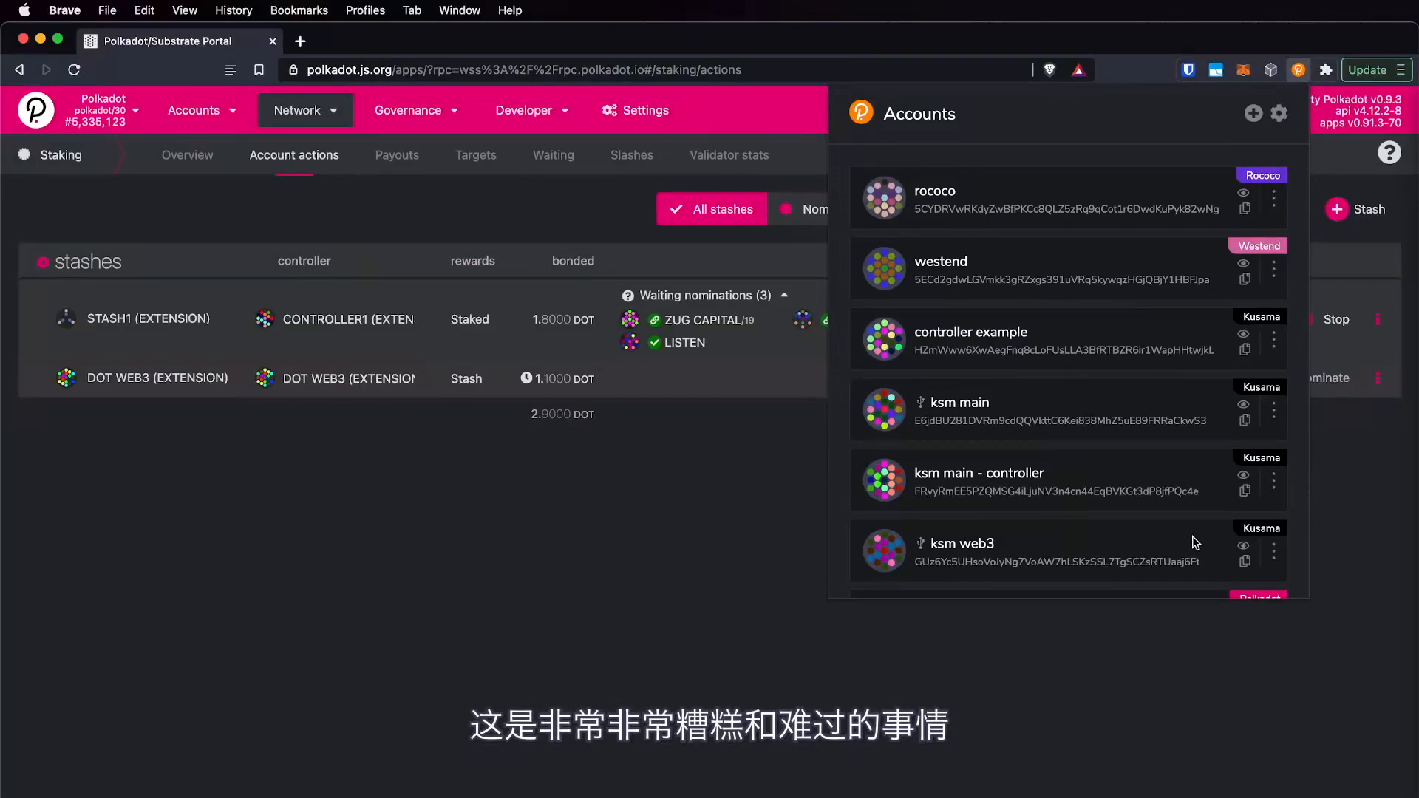
# - Inspect the Forget Account option for stash1 in the extension, and close the extension without forgetting the account
pyautogui.scroll(-6, 1103, 476)
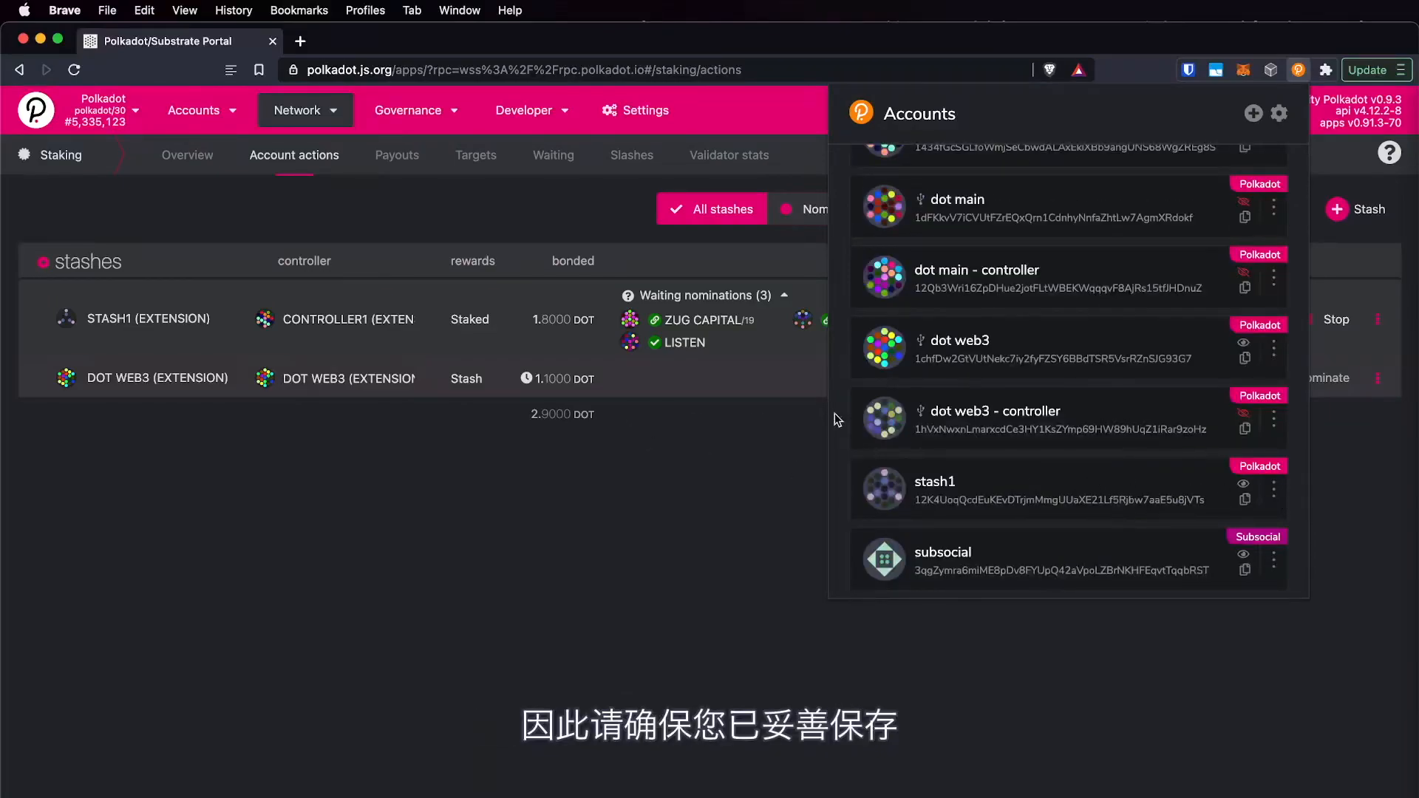
pyautogui.click(1274, 490)
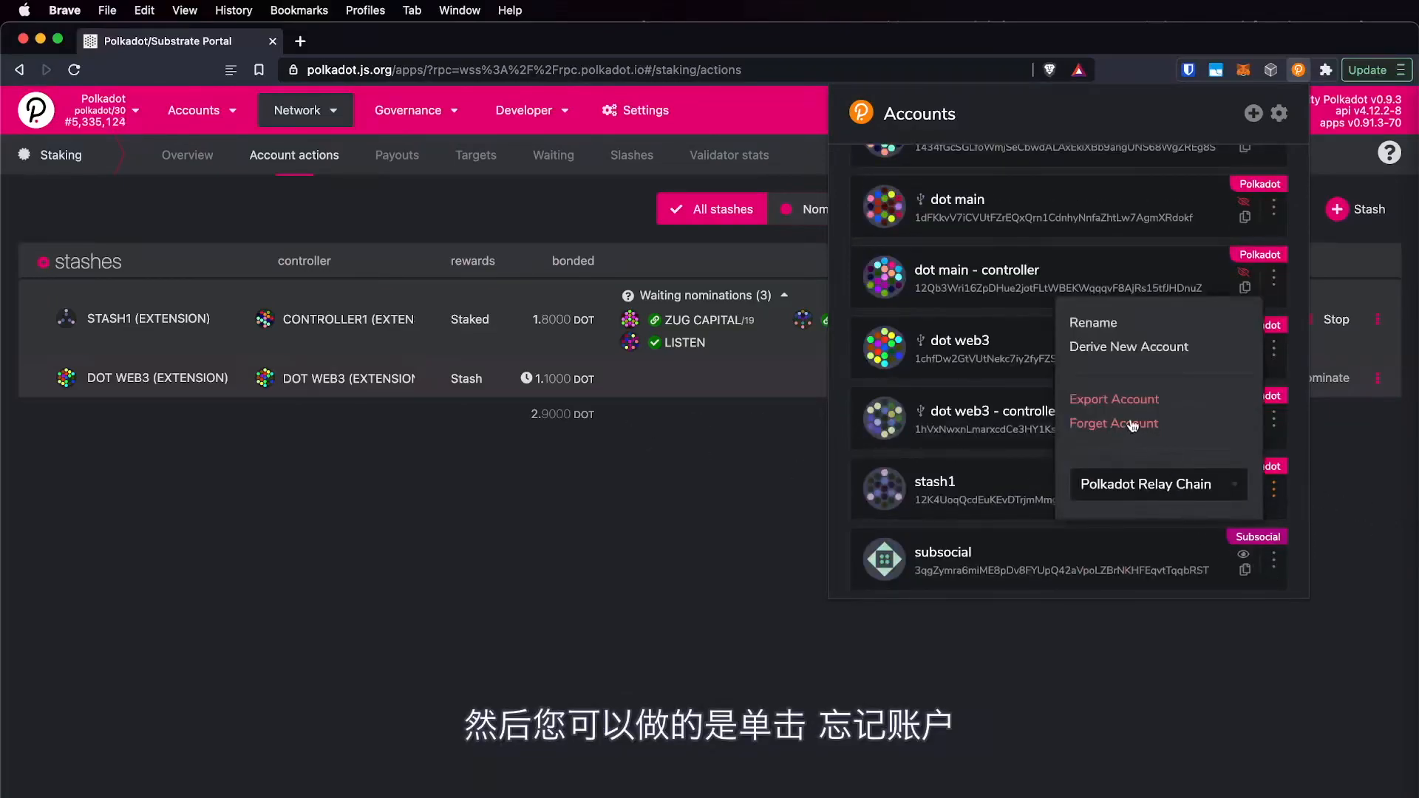
pyautogui.click(982, 468)
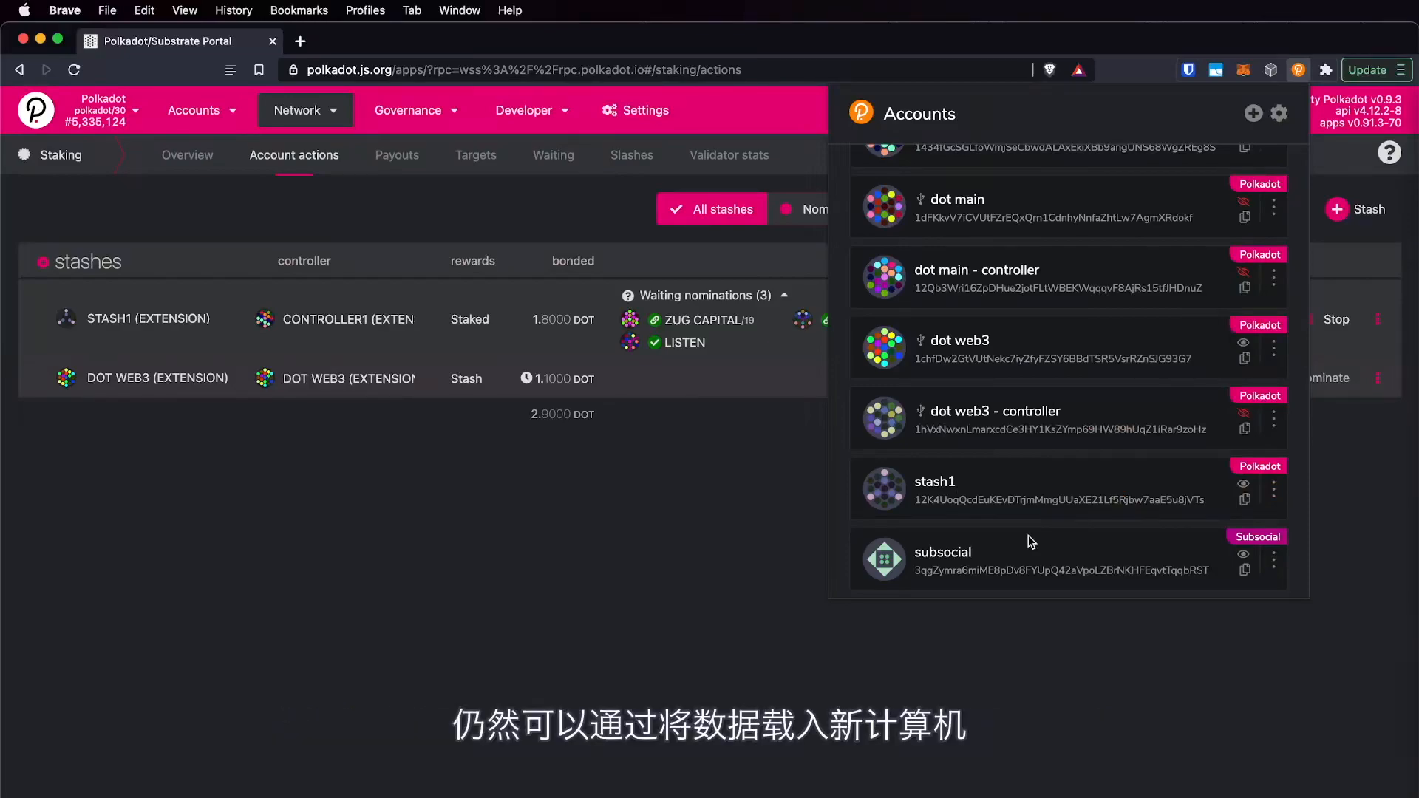
pyautogui.click(643, 464)
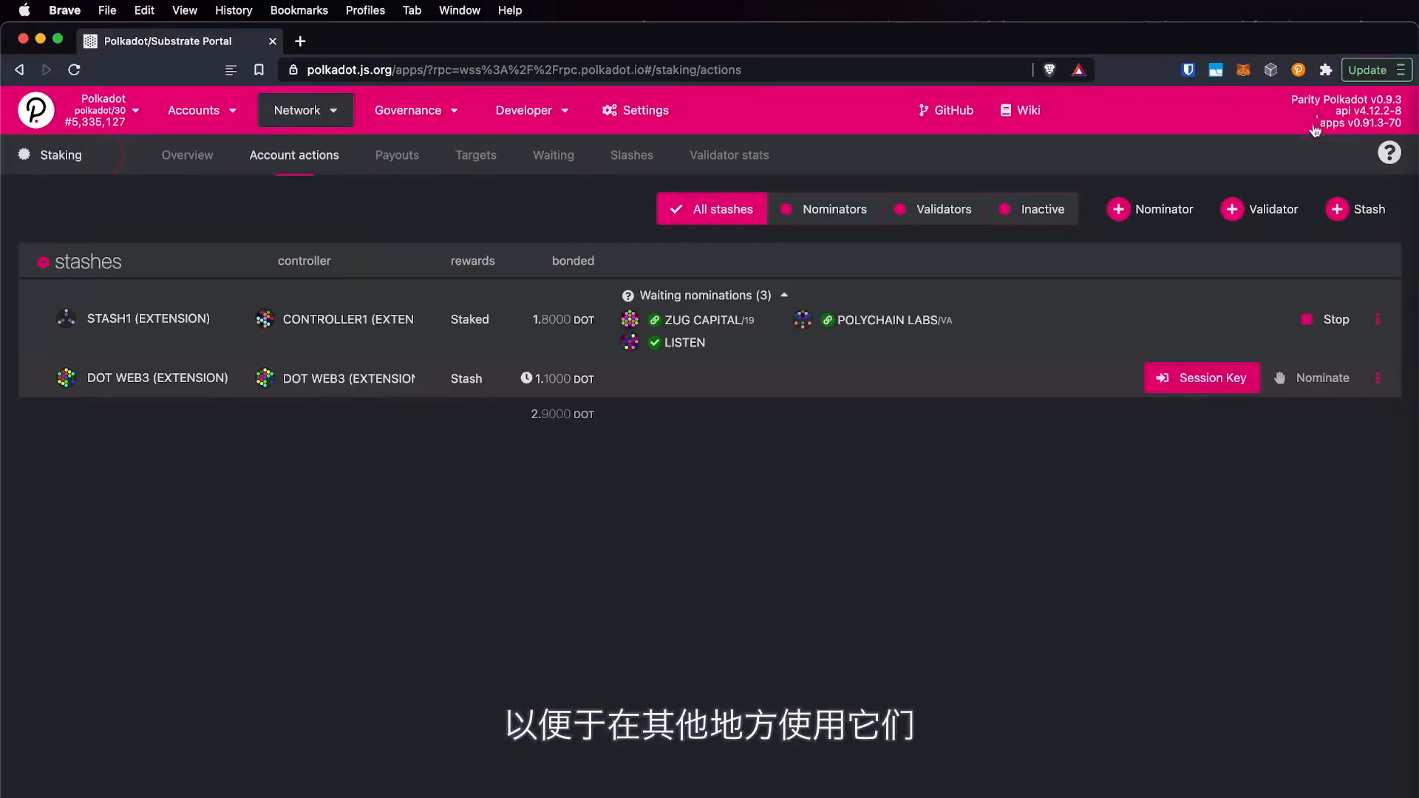
# - Reopen the extension's account list and find the stash1 account
pyautogui.click(1299, 70)
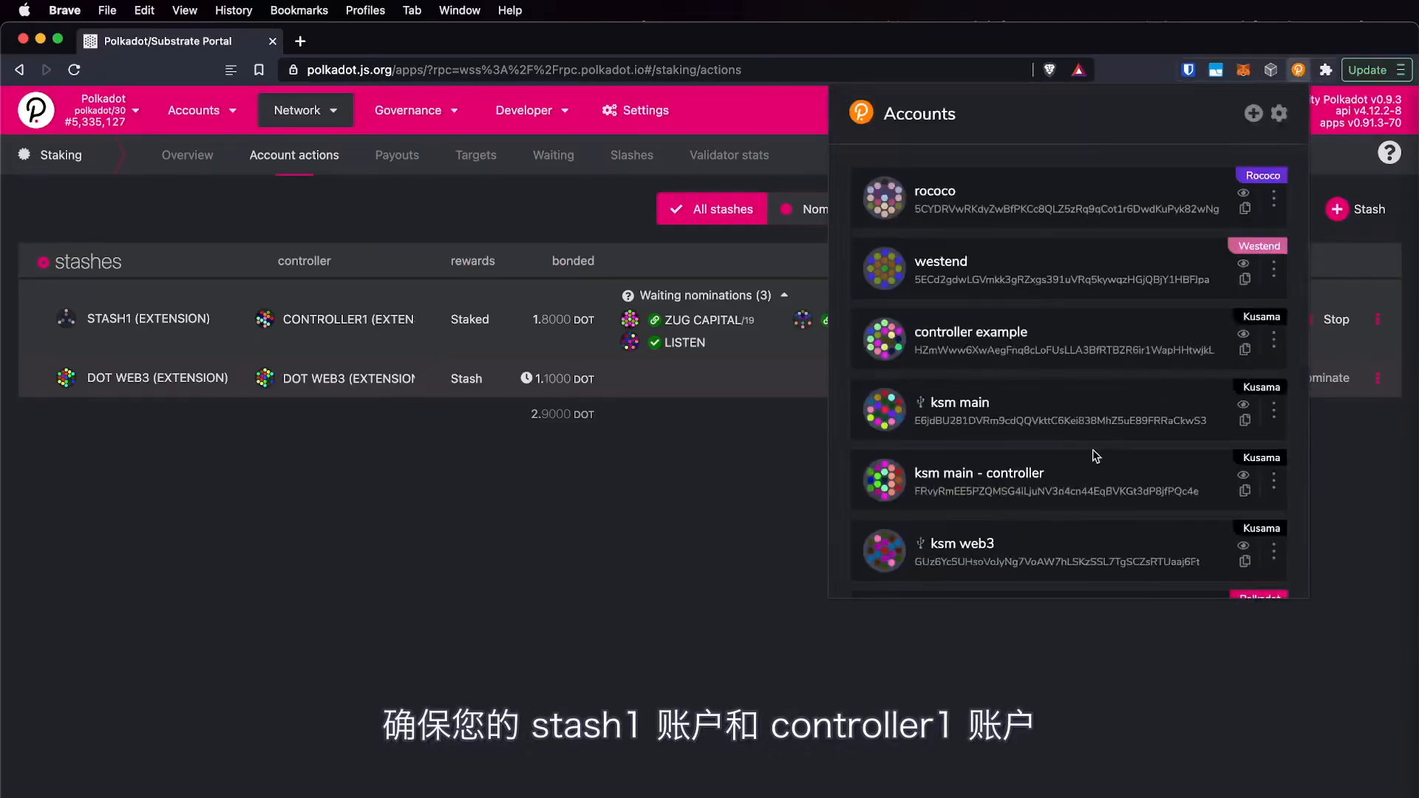
pyautogui.scroll(-10, 1086, 509)
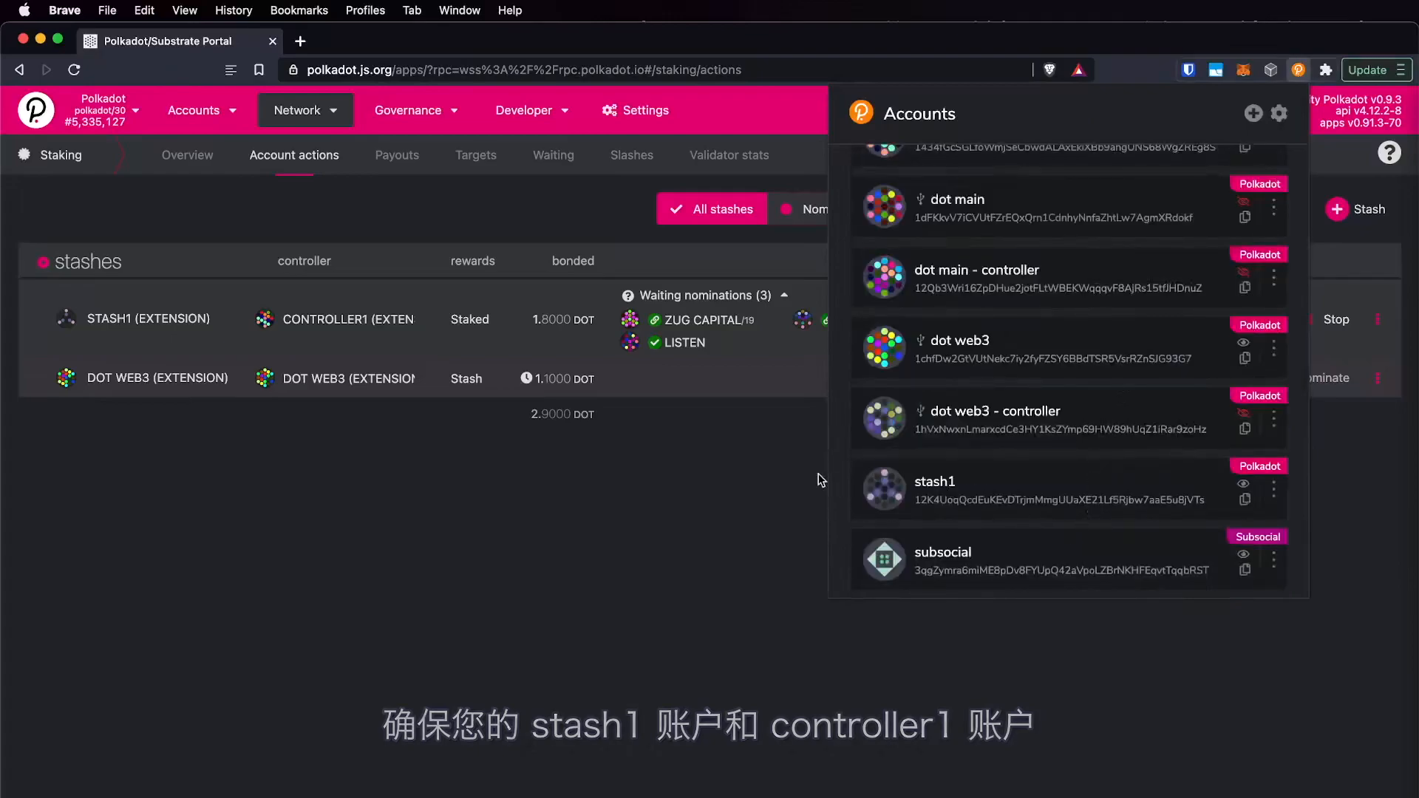
# - Stop the nominations of STASH1 by signing and submitting the staking.chill transaction from the controller1 account, and dismiss all notifications
pyautogui.click(658, 498)
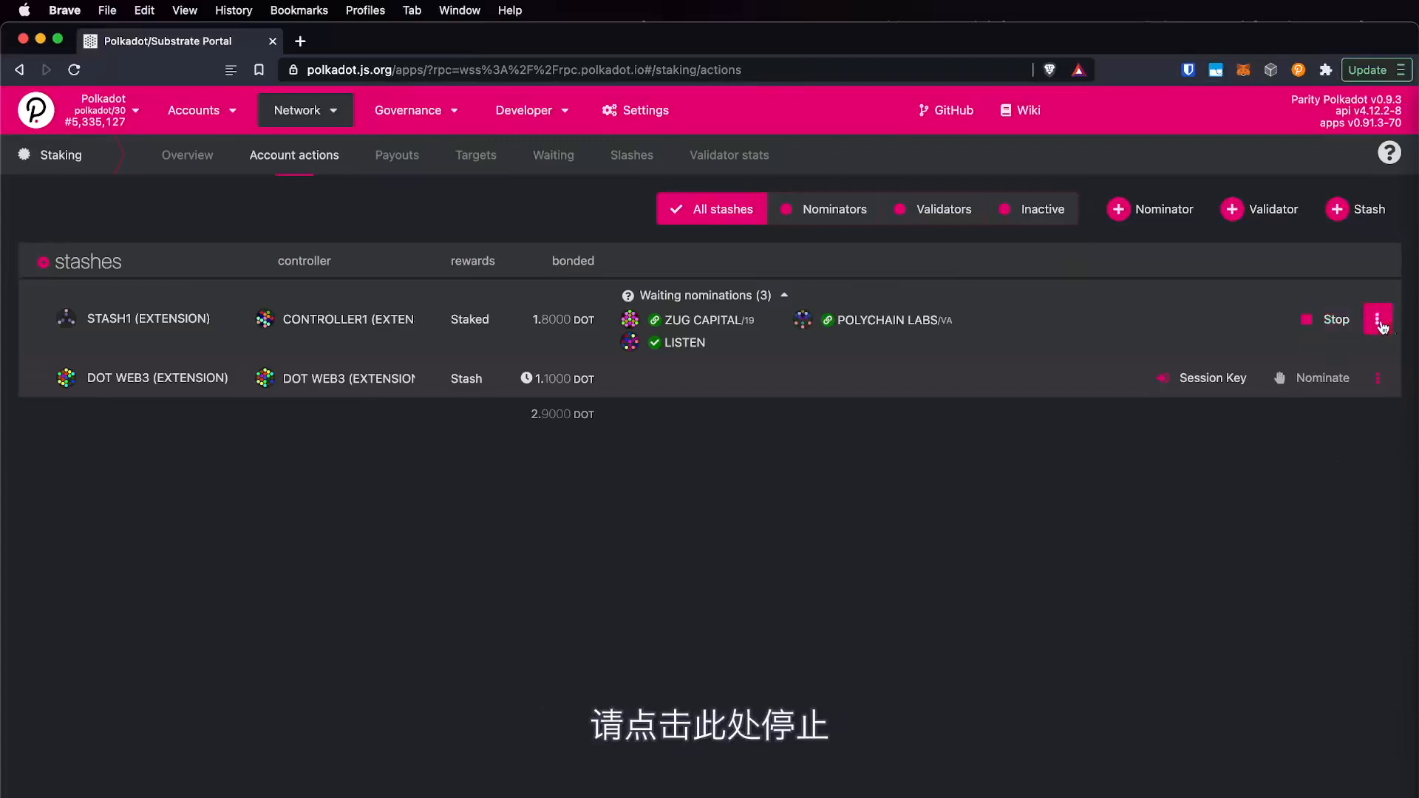
pyautogui.click(1310, 324)
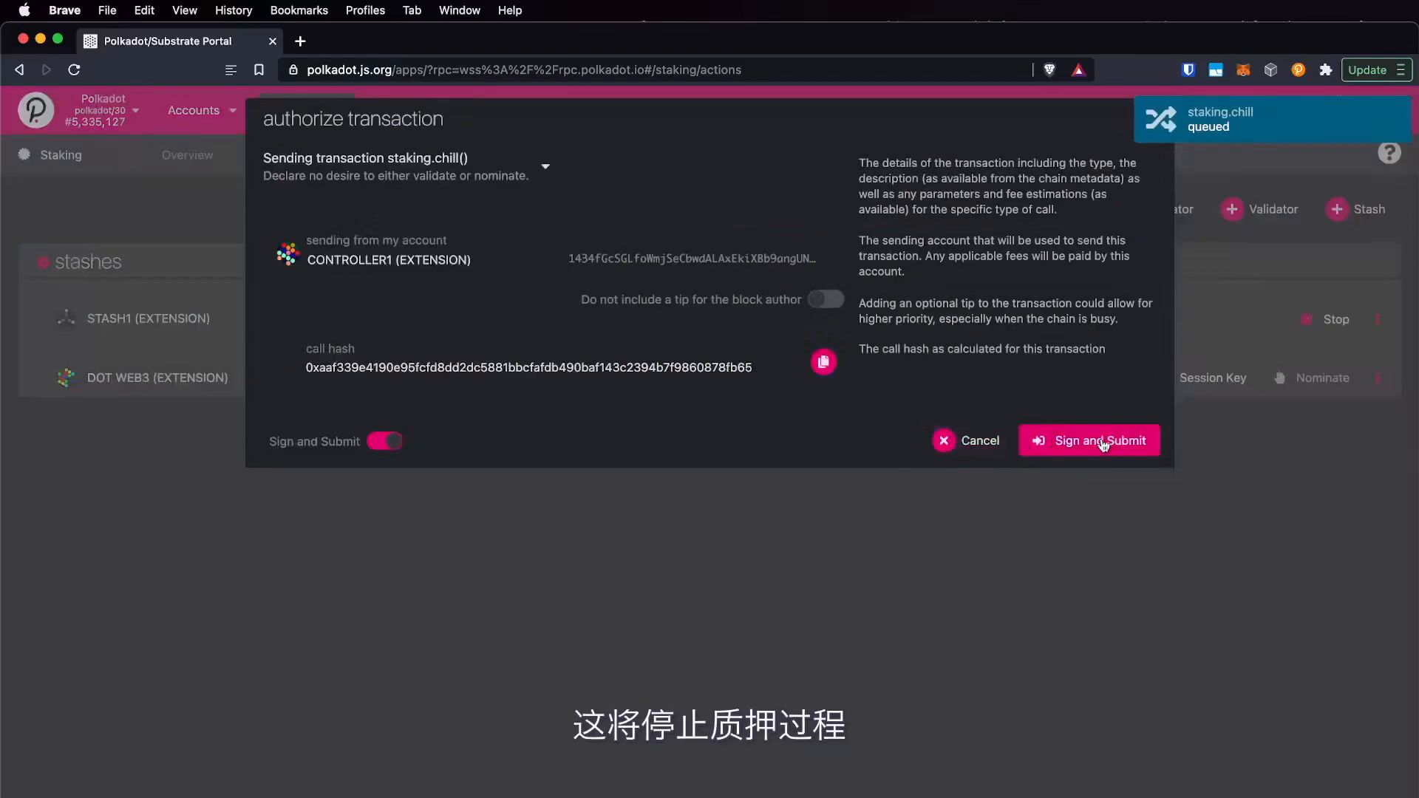
pyautogui.click(1101, 442)
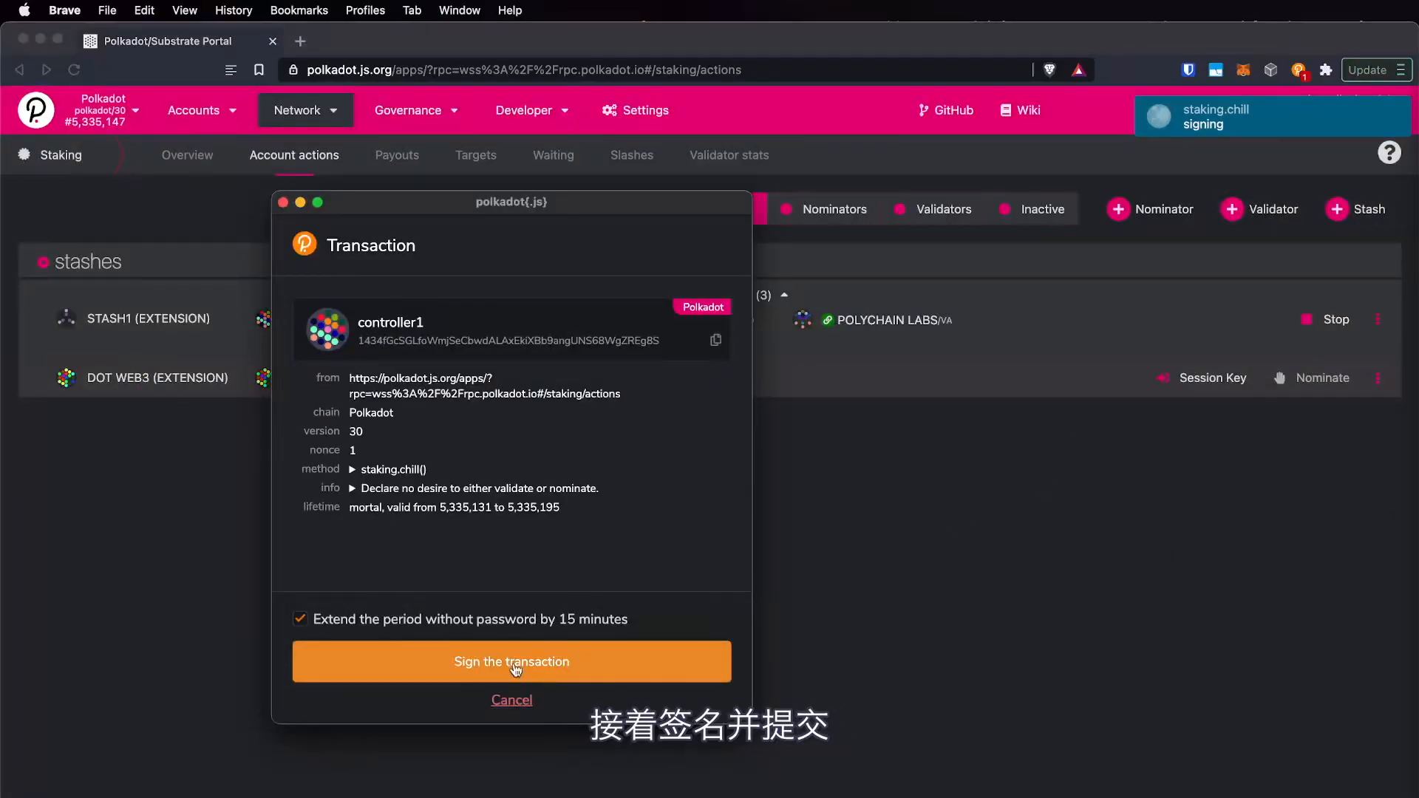
pyautogui.click(516, 663)
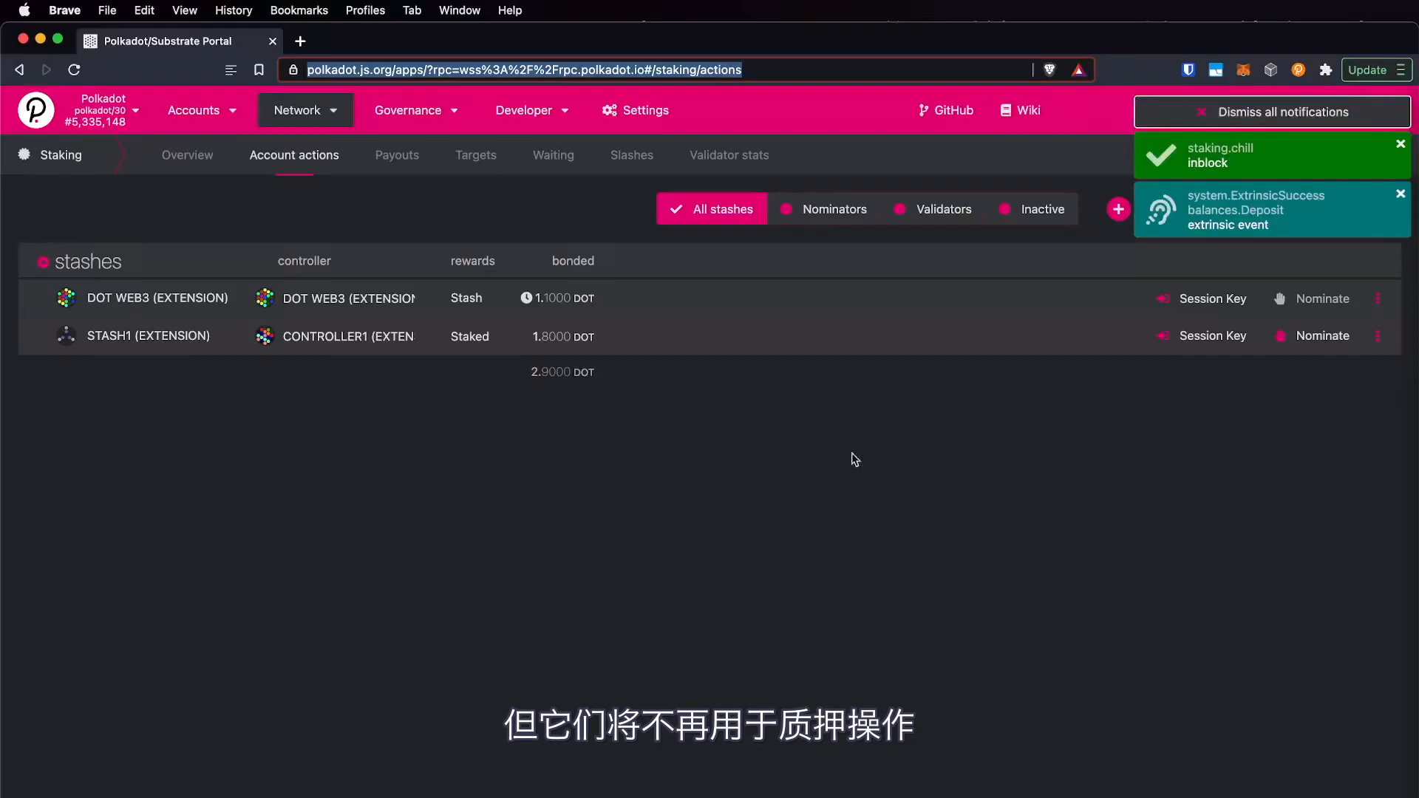
pyautogui.click(1239, 118)
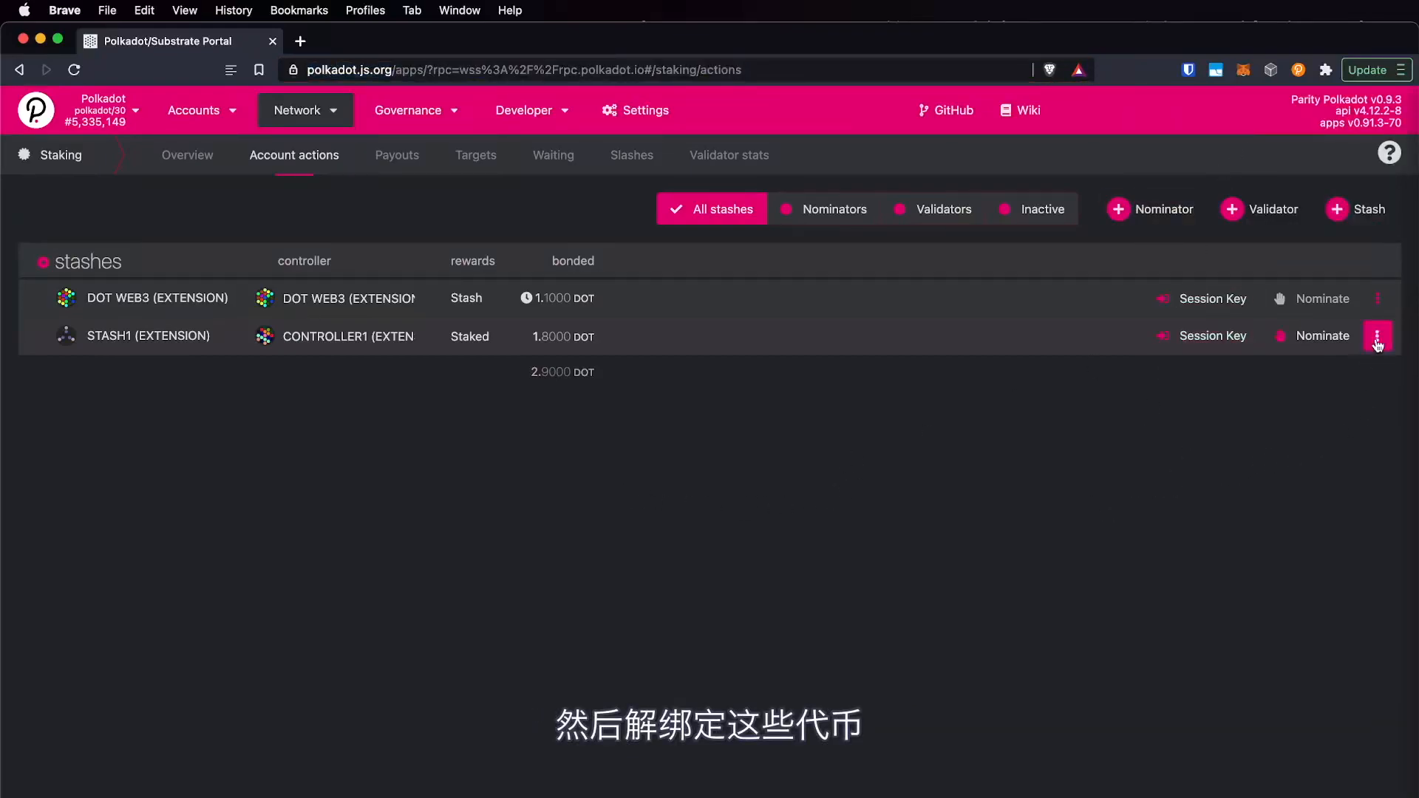
# - Start unbonding funds from STASH1 and set the unbond amount to all bonded DOT
pyautogui.click(1377, 337)
pyautogui.click(1096, 431)
pyautogui.click(1376, 337)
pyautogui.click(1221, 416)
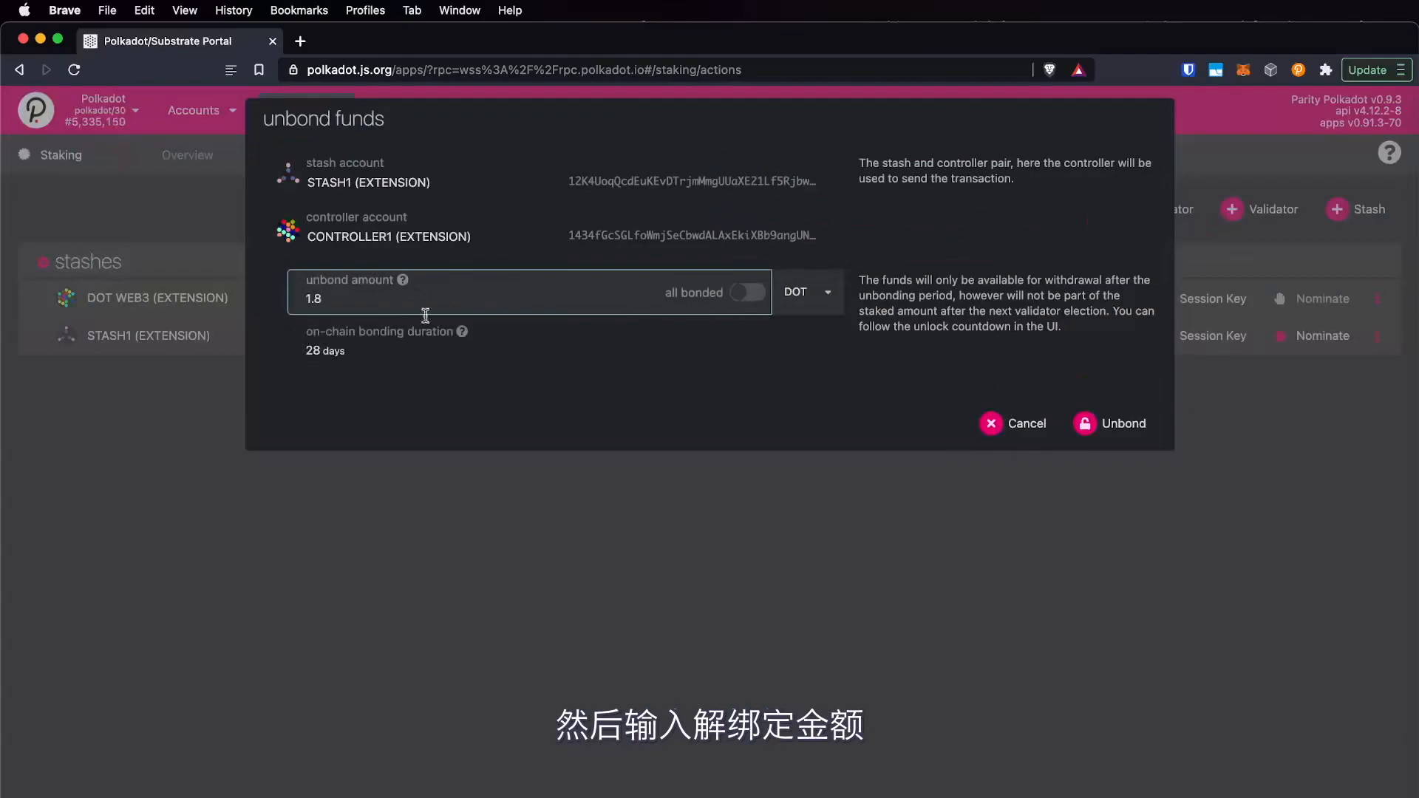
pyautogui.click(750, 294)
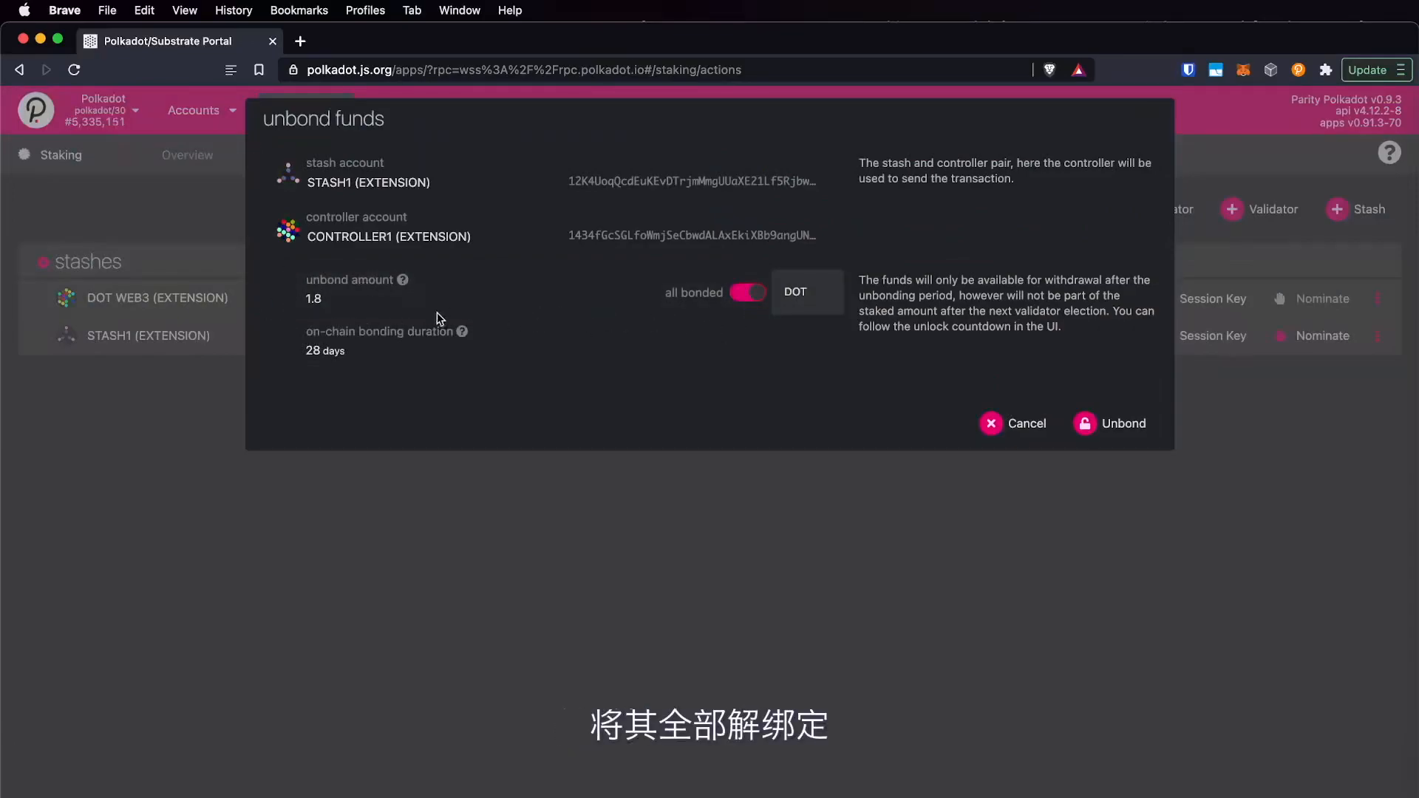
# - Submit the unbond request for STASH1 and sign the staking.unbond transaction with the controller1 account
pyautogui.click(1124, 433)
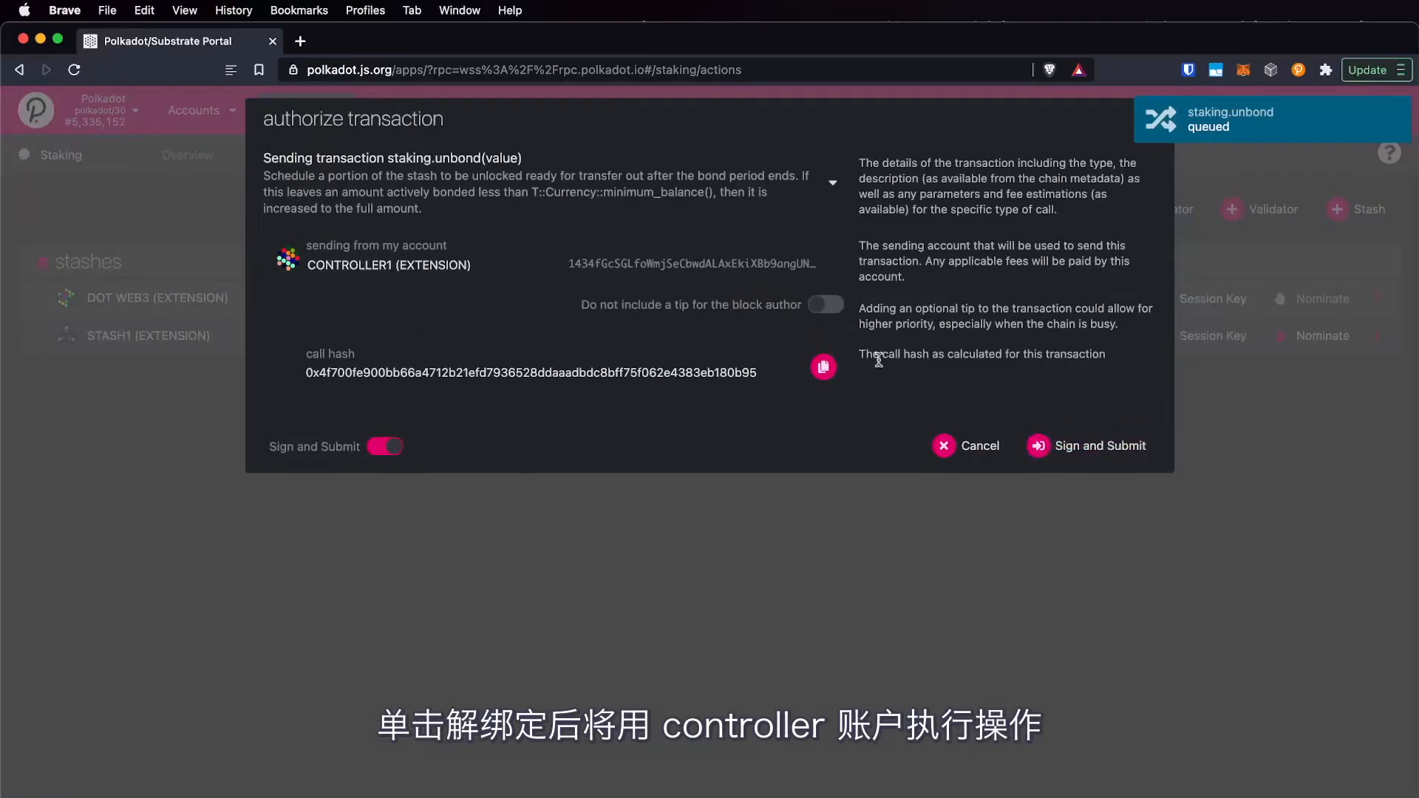
pyautogui.click(1079, 447)
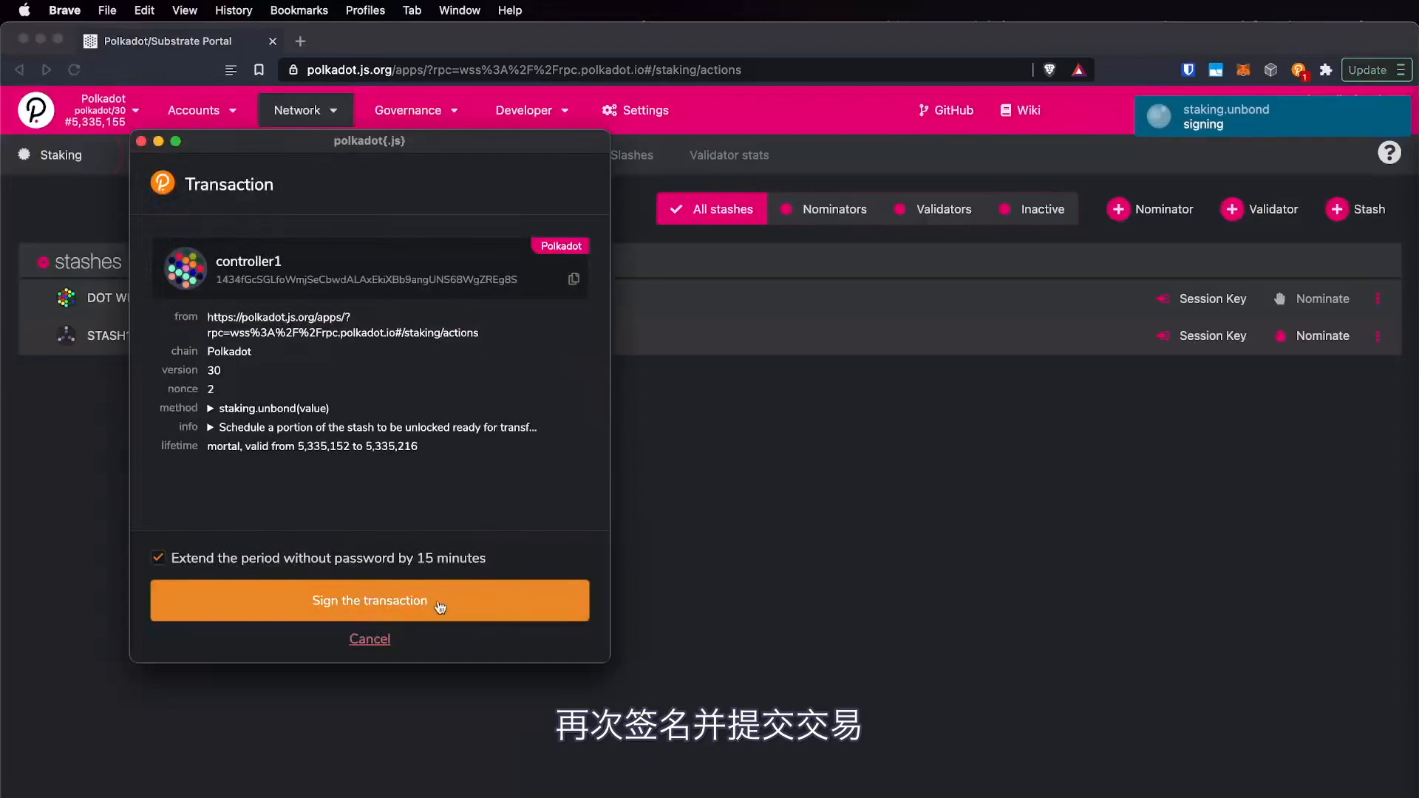
pyautogui.click(490, 614)
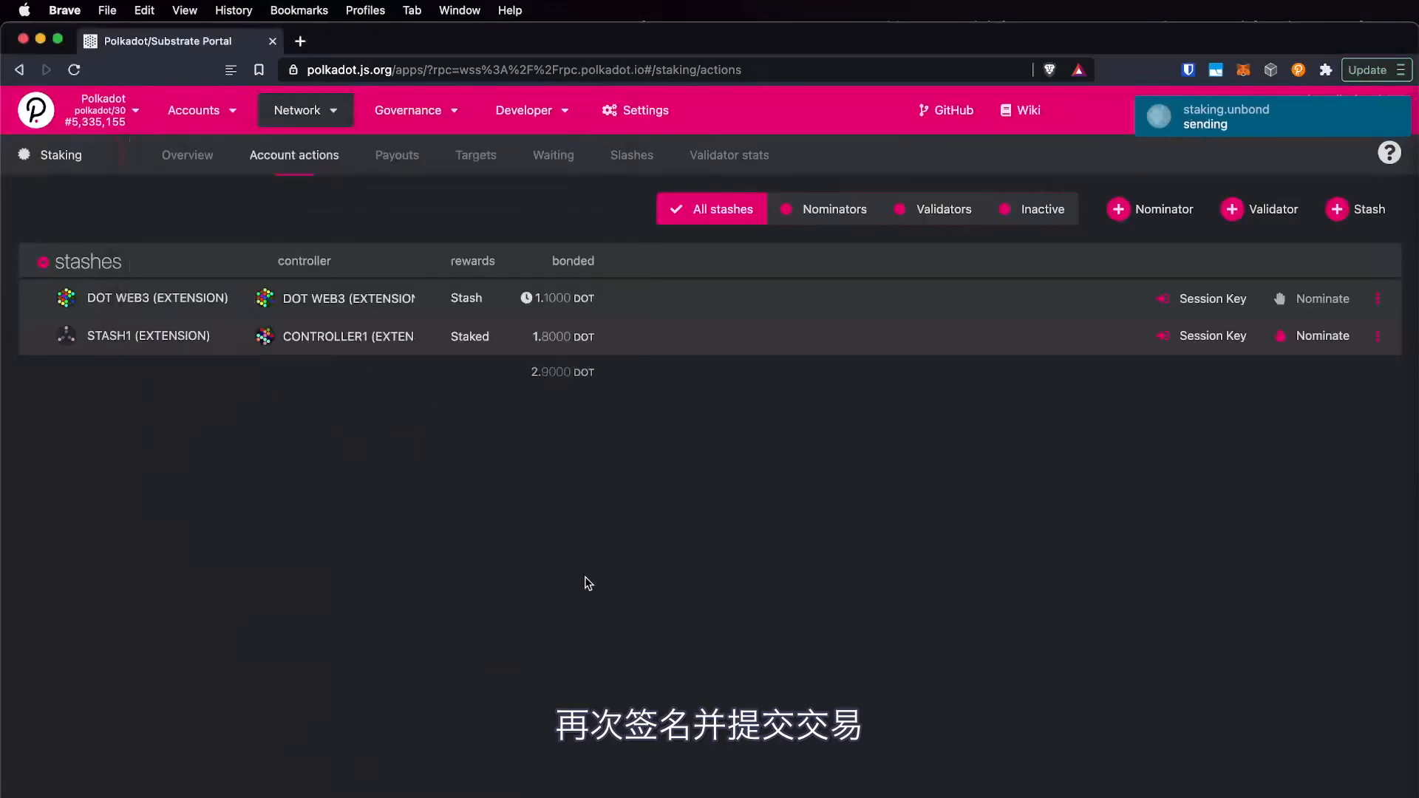